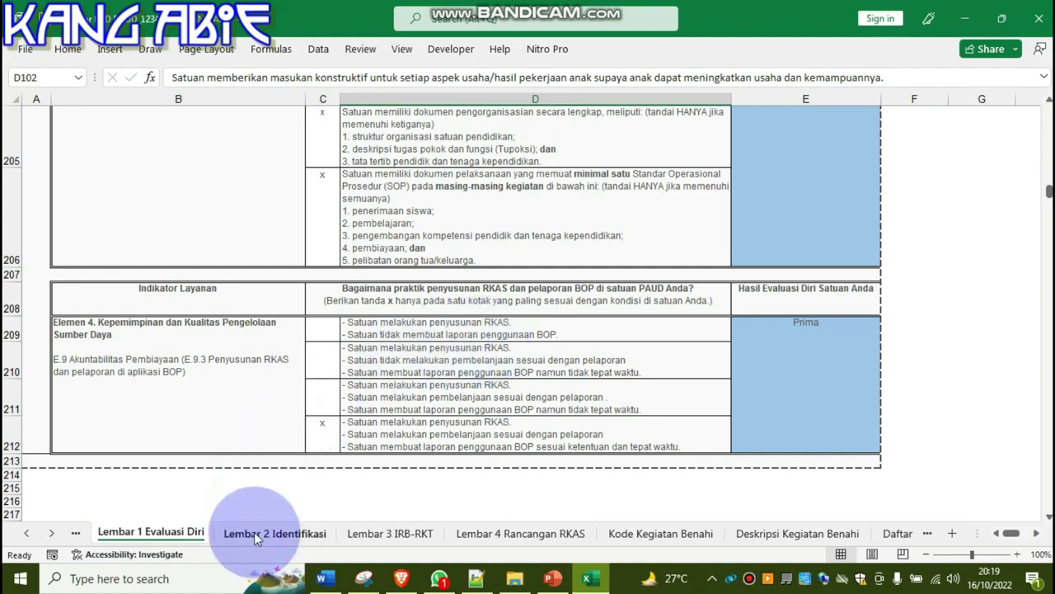
Open the Lembar 2 Identifikasi sheet and read its instructions on the indicator ordering and on choosing services for Tabel 4.
left_click(254, 532)
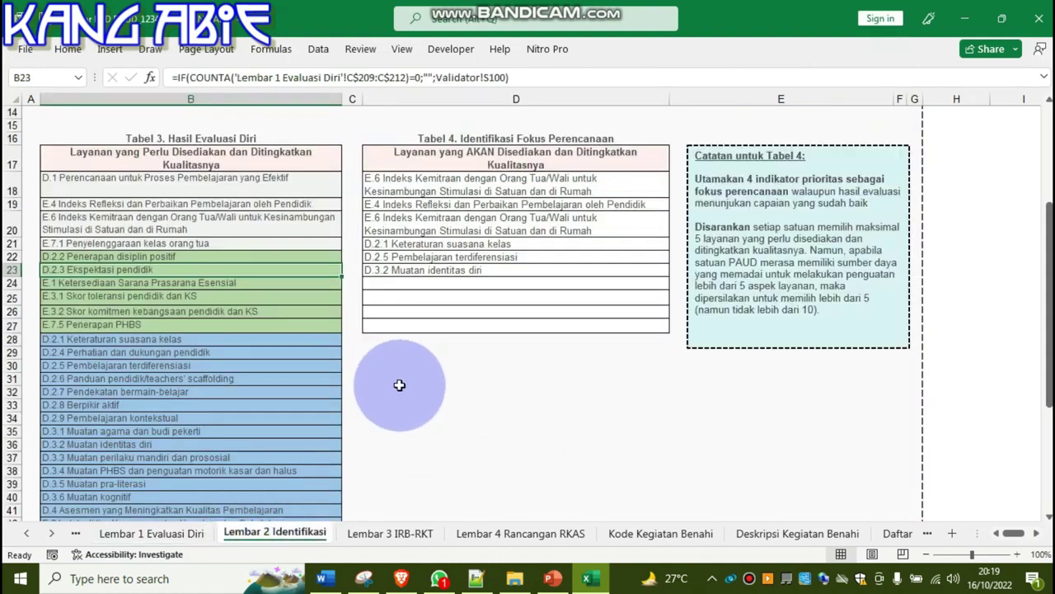
left_click(199, 229)
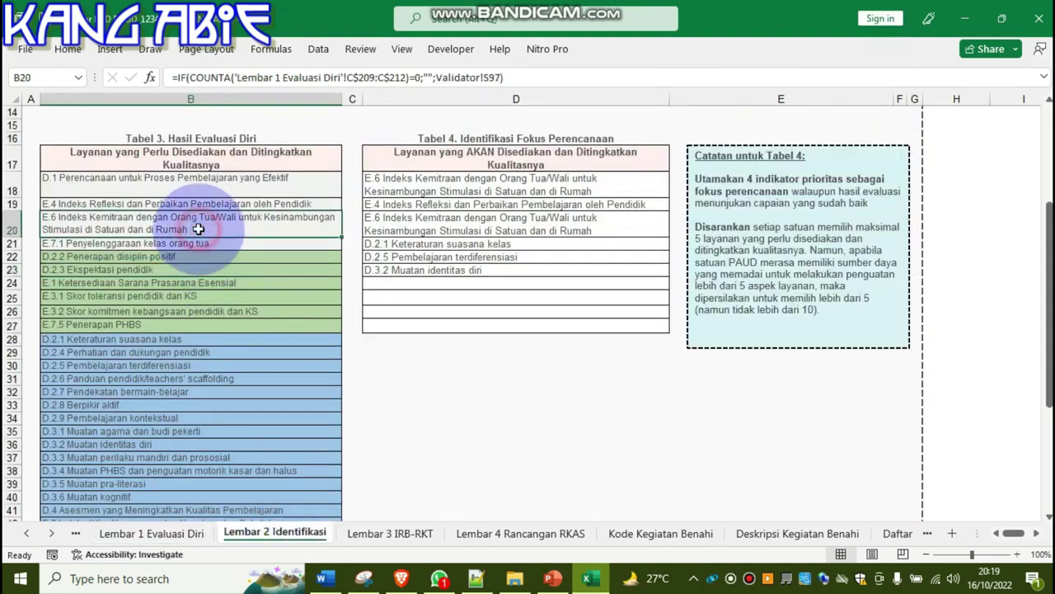
left_click(177, 138)
scroll(525, 394, "up", 4)
scroll(525, 393, "up", 1)
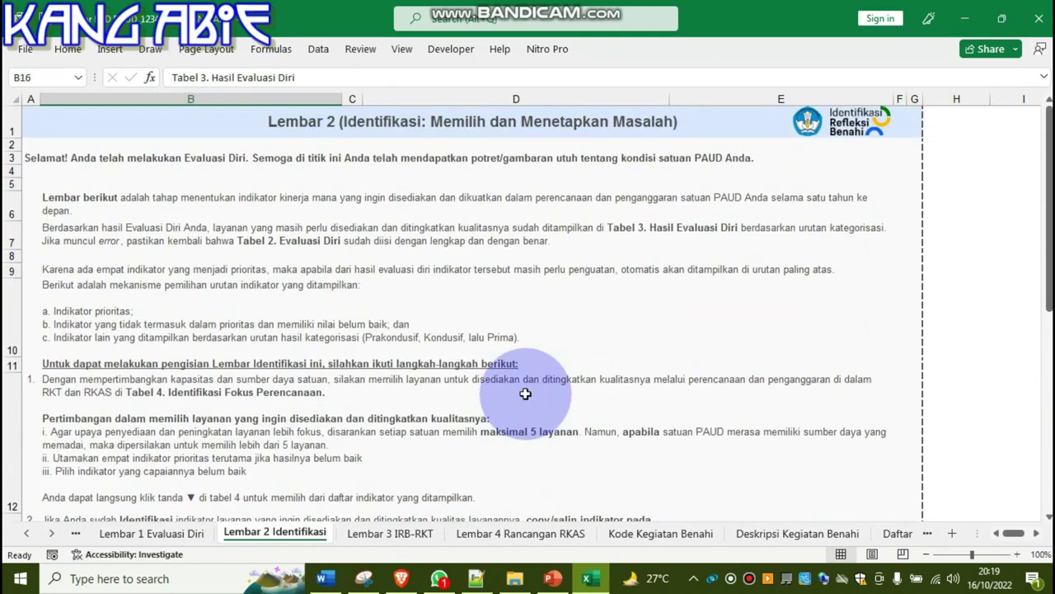
left_click(342, 313)
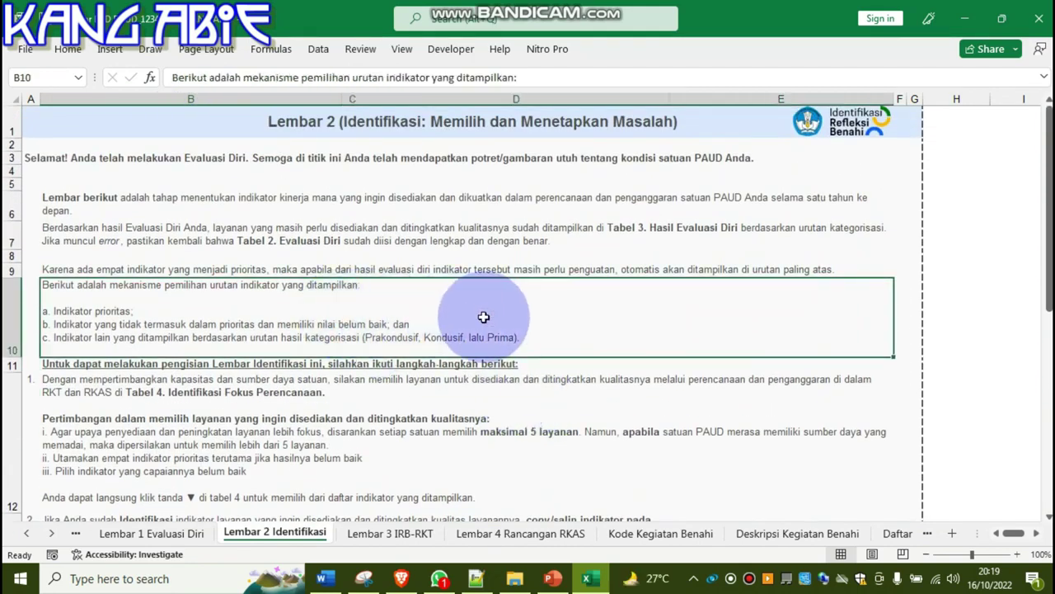
scroll(487, 317, "down", 2)
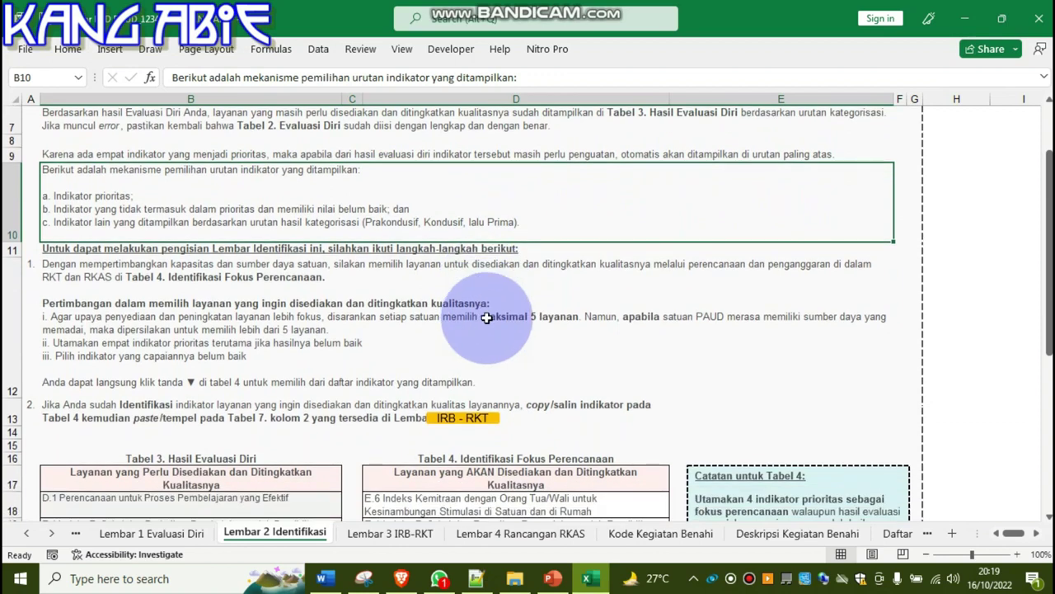
left_click(350, 330)
scroll(354, 330, "down", 2)
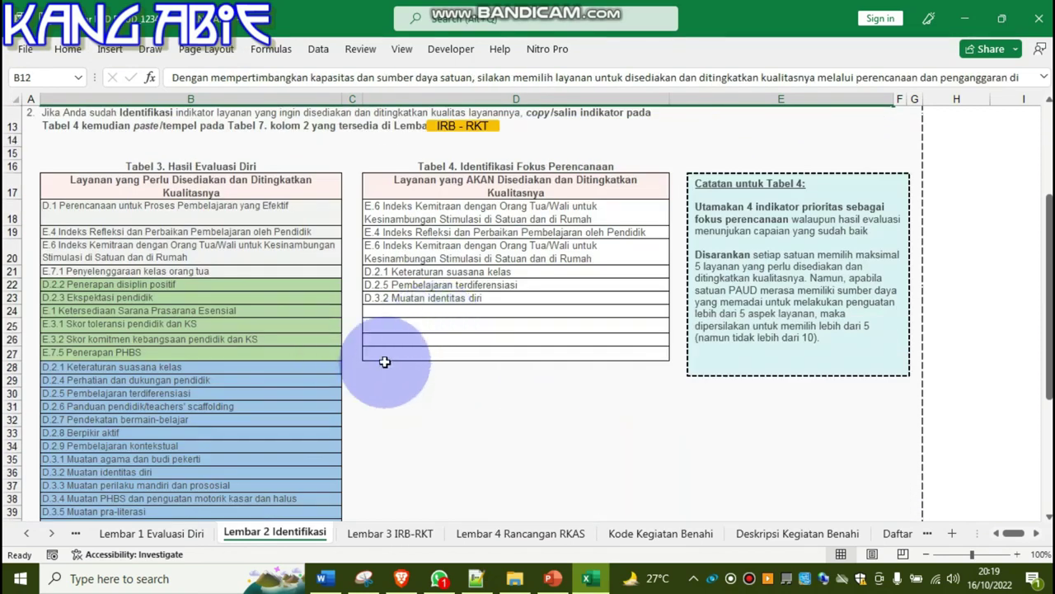
Compare the headings and layout of Tabel 3 and Tabel 4, rereading the filling instructions above them.
left_click(415, 418)
left_click(572, 382)
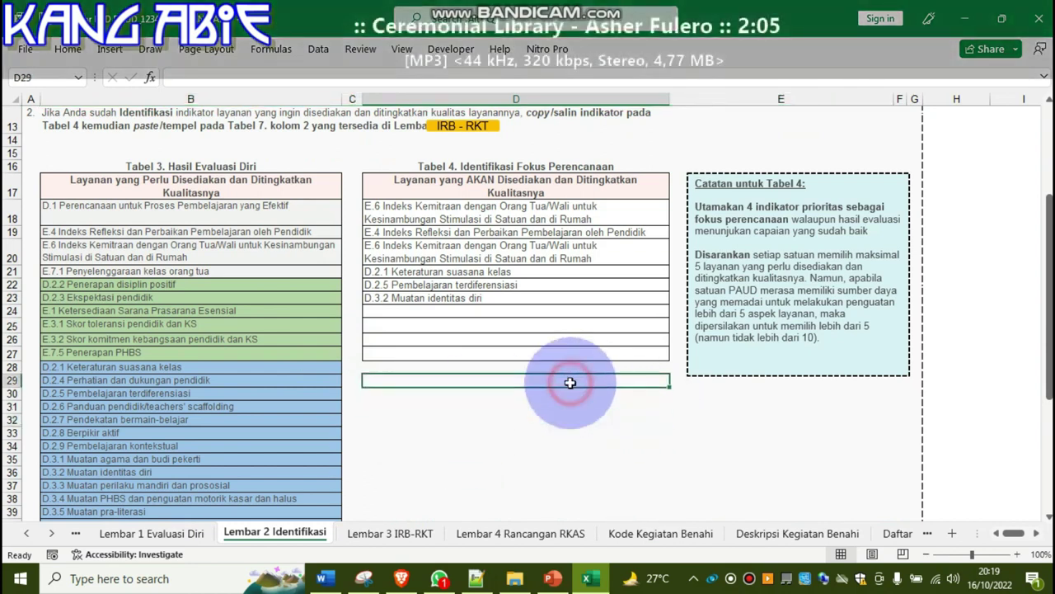
left_click(170, 163)
left_click(495, 171)
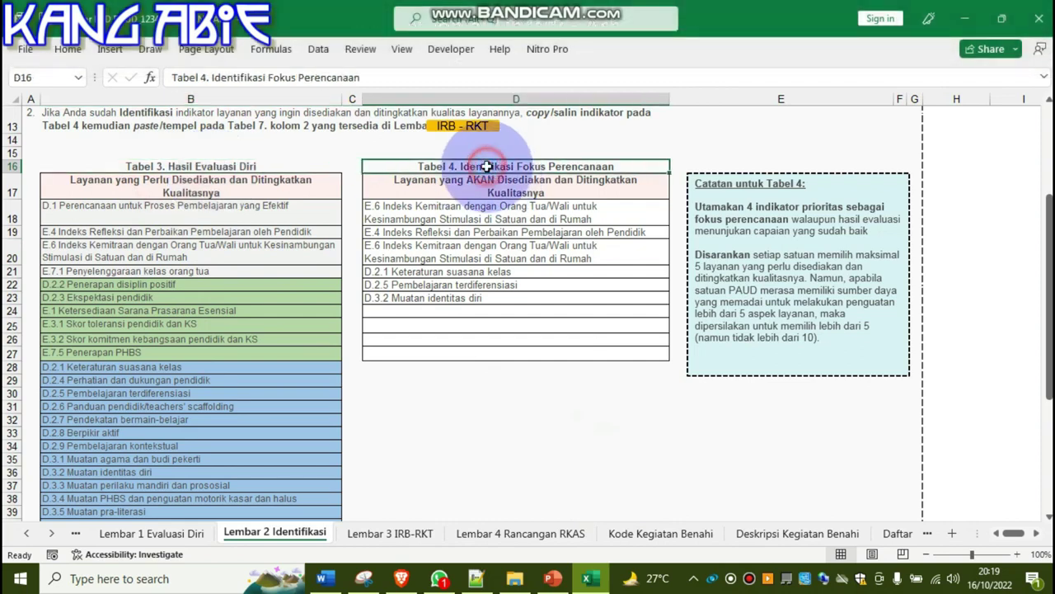
scroll(517, 305, "up", 2)
scroll(509, 476, "up", 3)
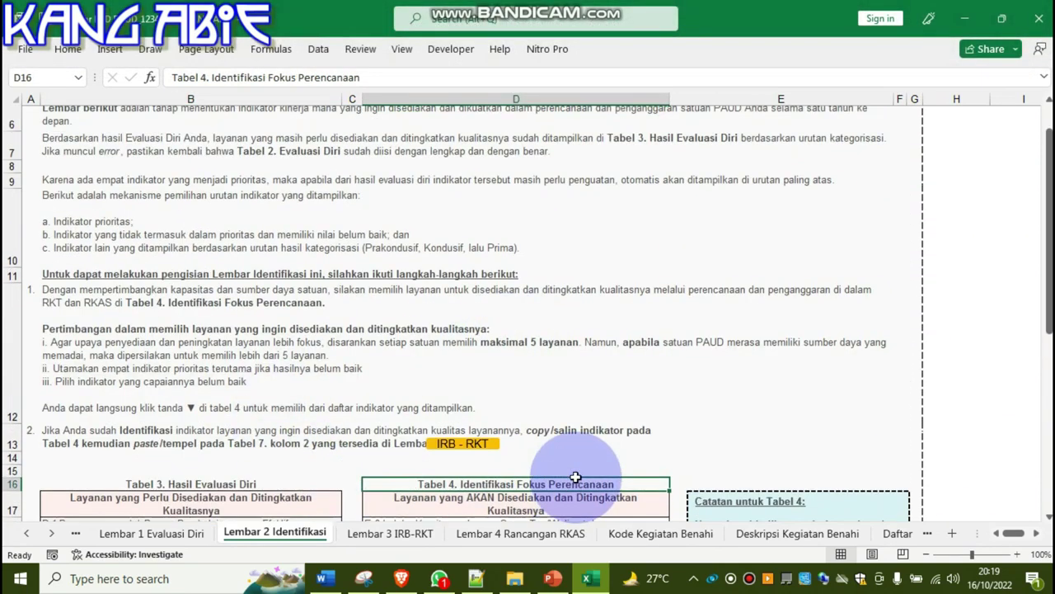
scroll(575, 467, "down", 5)
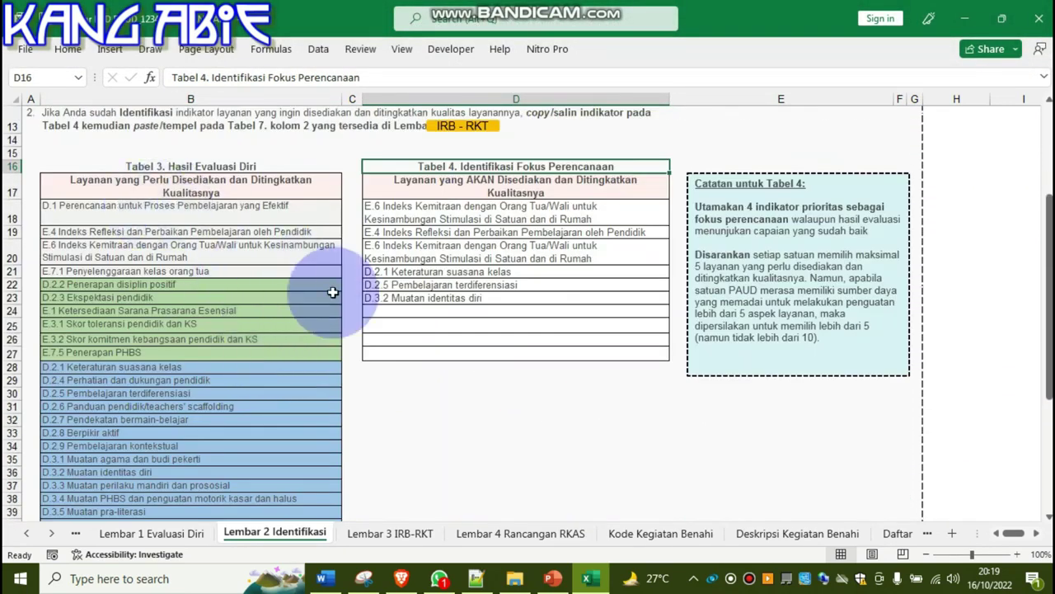
left_click(199, 169)
left_click(447, 167)
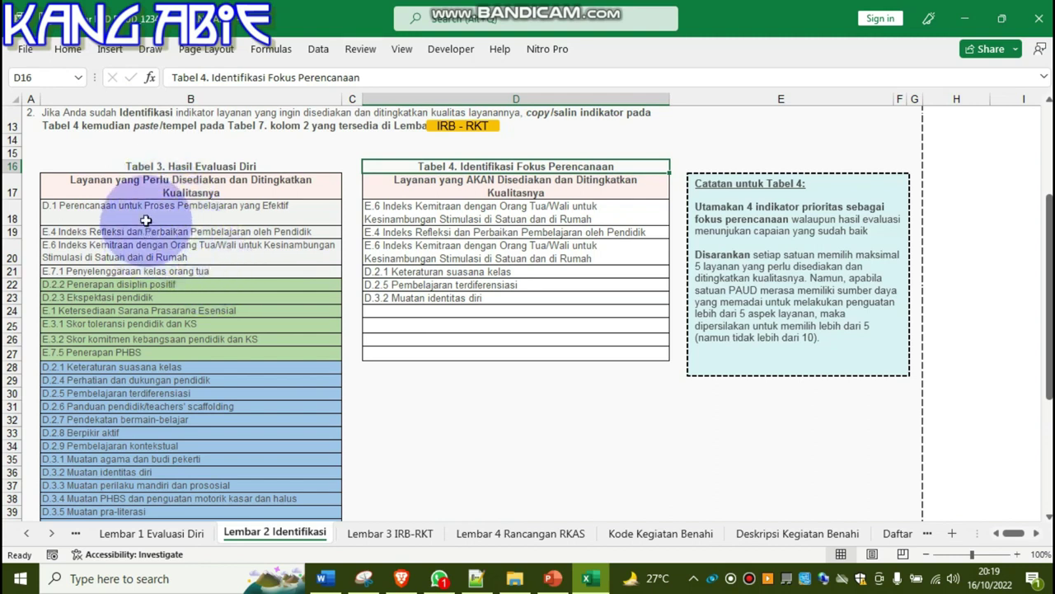
Examine the full list of services in Tabel 3. Hasil Evaluasi Diri, from the uncoloured rows through the green and blue groups.
left_click_drag(146, 210, 130, 445)
left_click(174, 324)
scroll(195, 376, "down", 3)
scroll(198, 376, "up", 2)
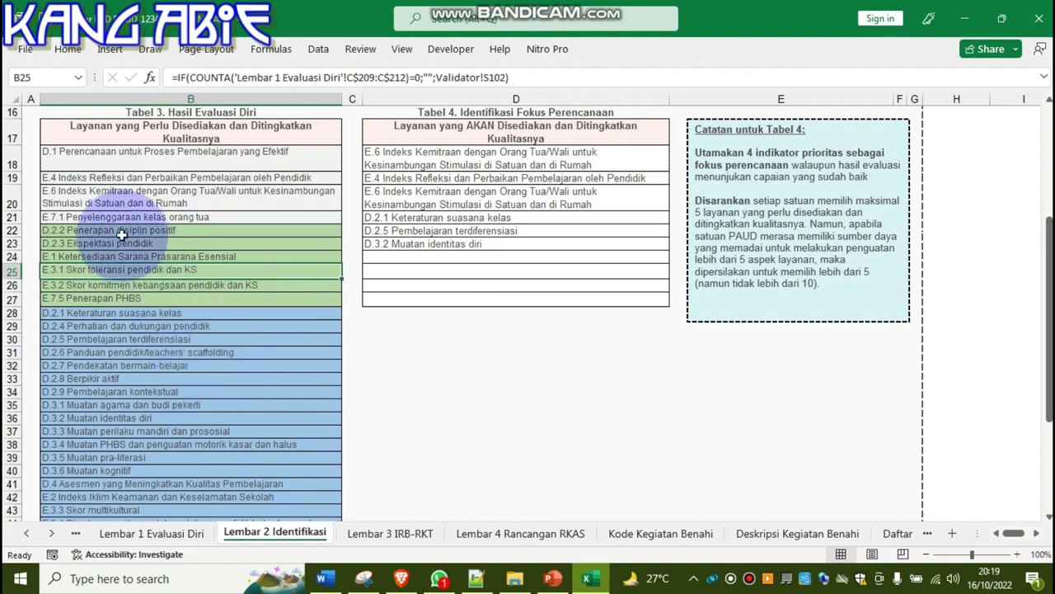
left_click_drag(45, 177, 198, 213)
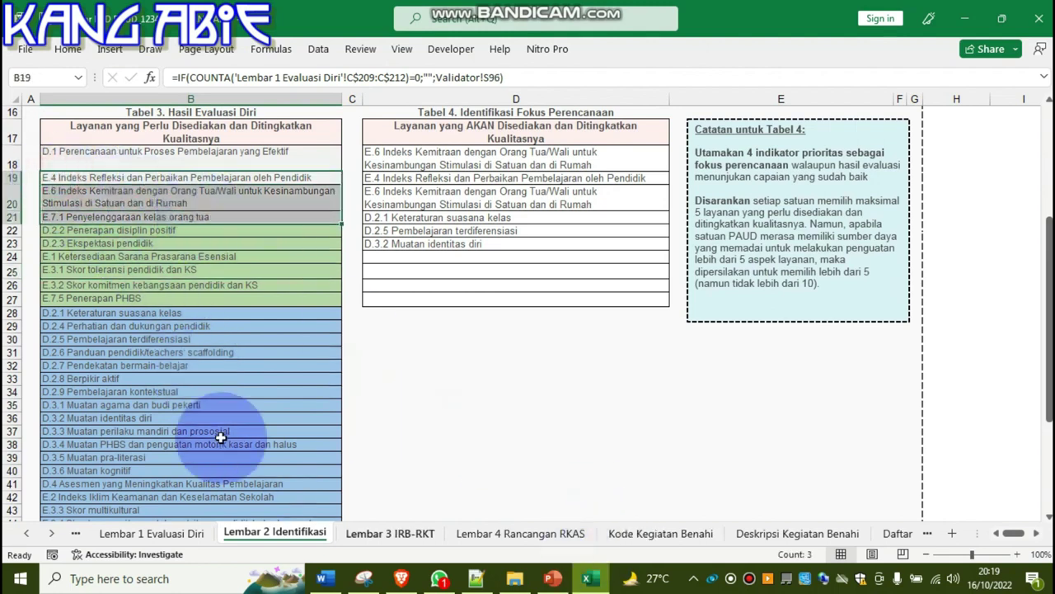
left_click(202, 392)
scroll(221, 429, "down", 2)
scroll(231, 440, "down", 2)
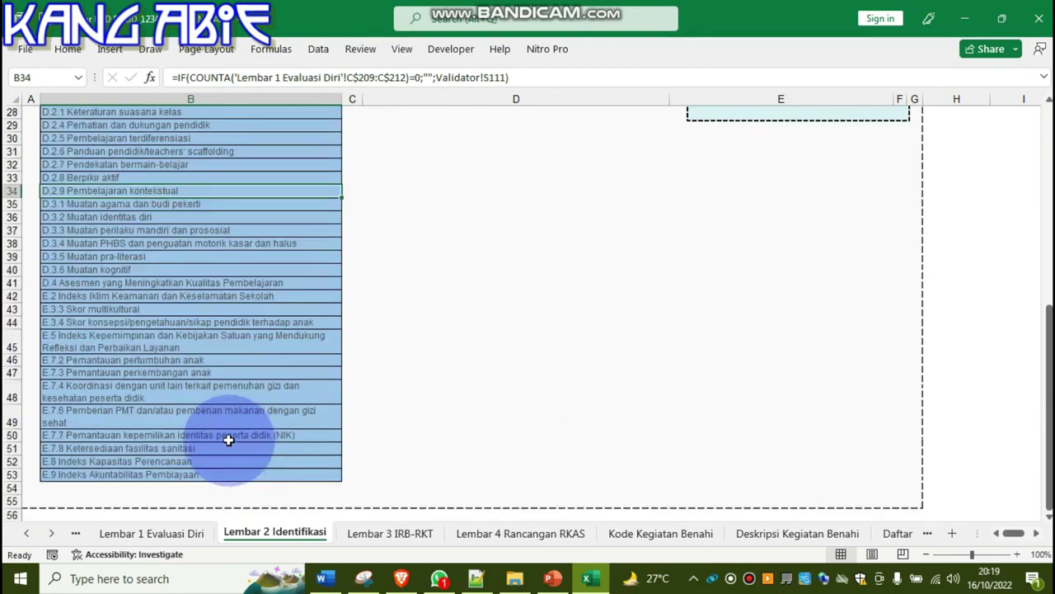
scroll(209, 381, "up", 3)
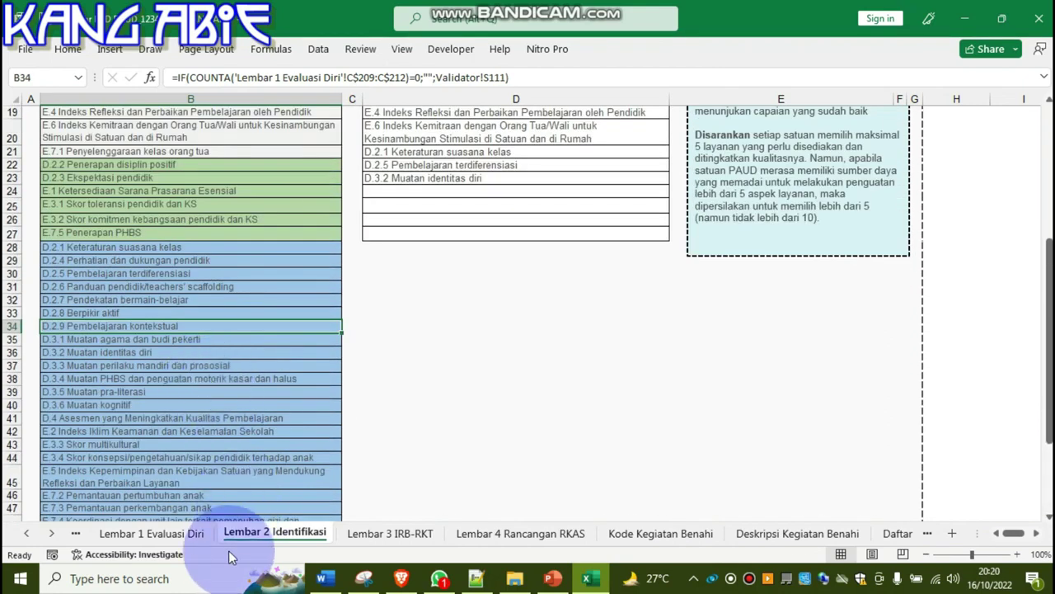
Check the self-evaluation results on the Lembar 1 Evaluasi Diri sheet, then return to Lembar 2 Identifikasi.
left_click(191, 533)
scroll(668, 408, "up", 3)
scroll(668, 410, "up", 9)
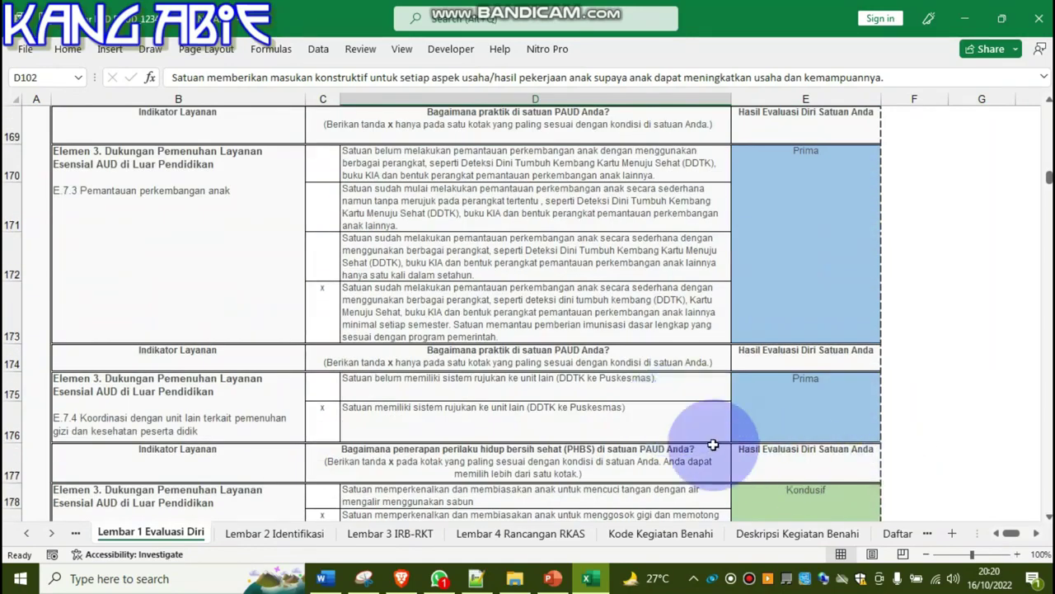
scroll(659, 445, "down", 2)
left_click(274, 534)
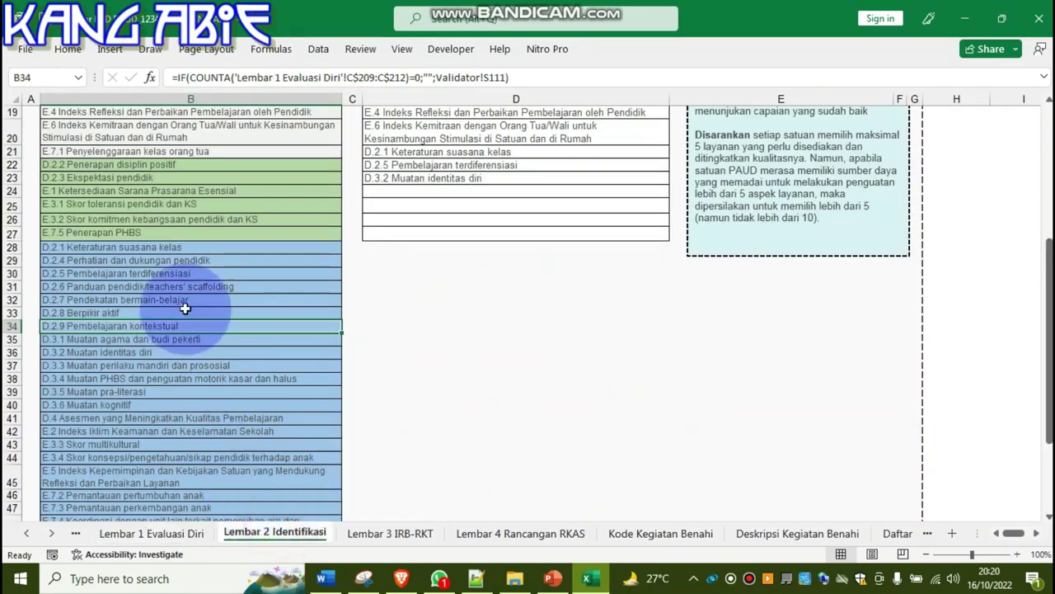
Examine the uncoloured indicators D.1, E.4, E.6 and E.7.1 in Tabel 3 against the coloured services below them.
left_click(189, 289)
scroll(236, 365, "up", 4)
scroll(194, 394, "down", 1)
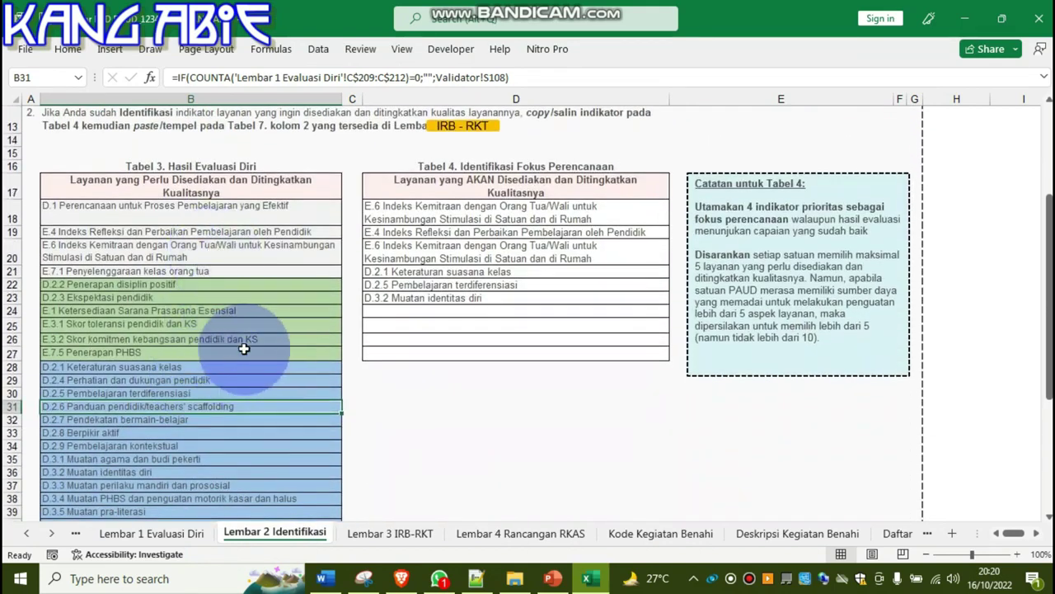
left_click(245, 210)
left_click(157, 234)
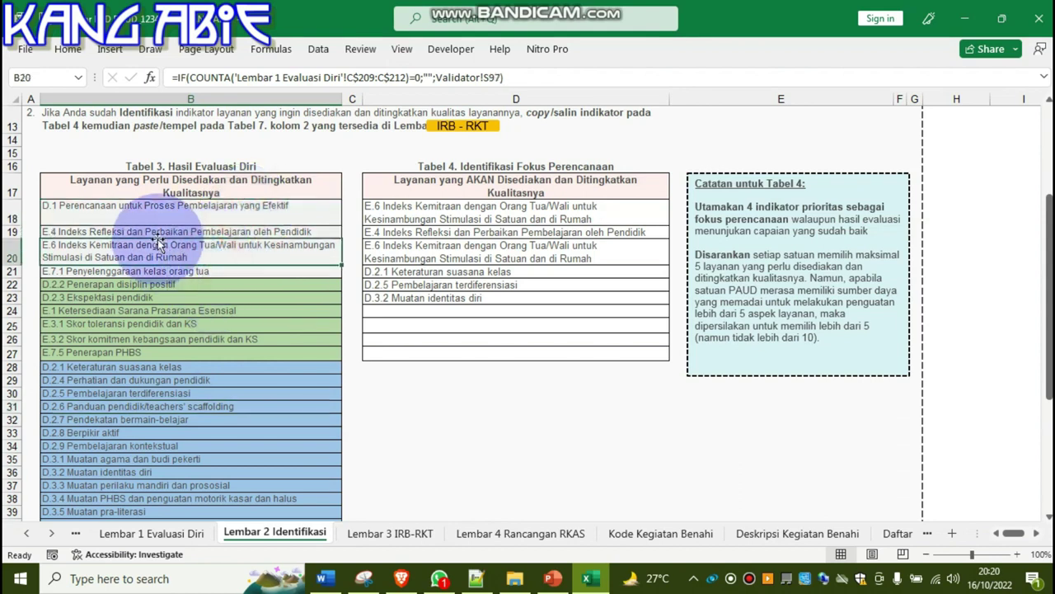
left_click(157, 252)
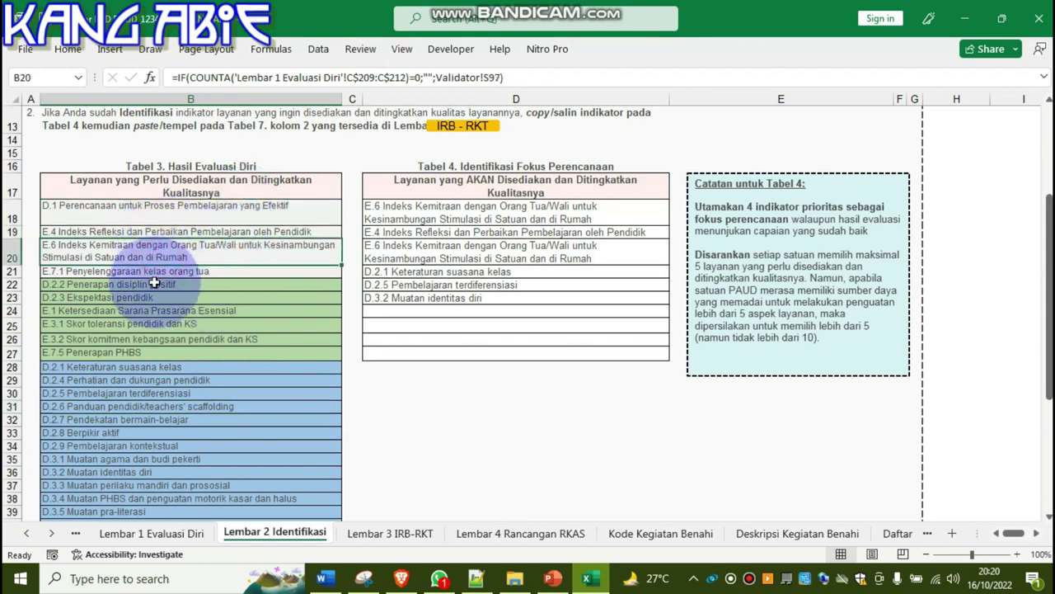
left_click(153, 274)
scroll(188, 338, "down", 2)
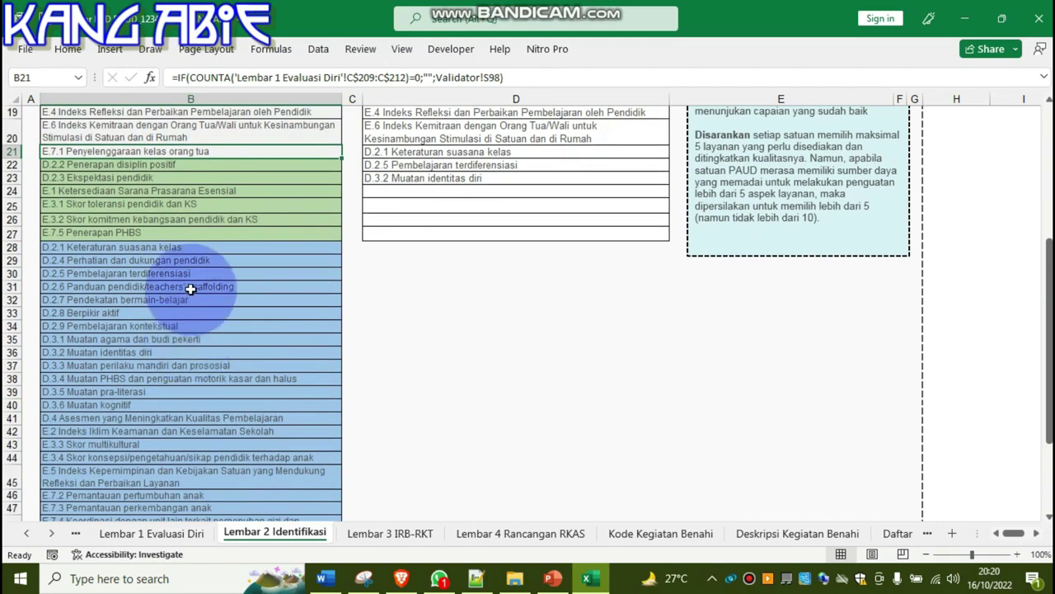
scroll(333, 341, "up", 2)
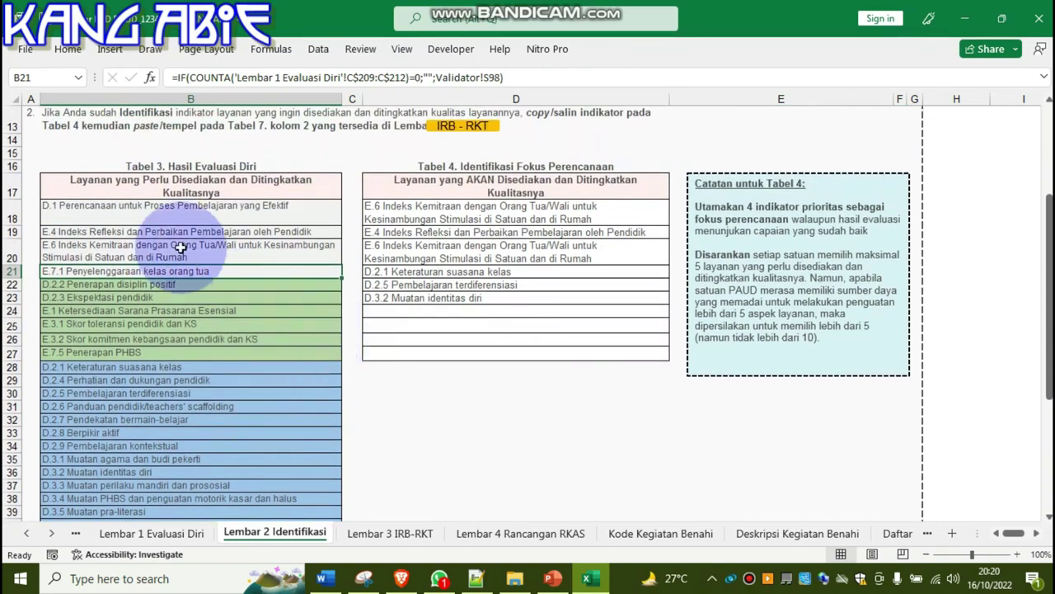
left_click_drag(148, 206, 157, 448)
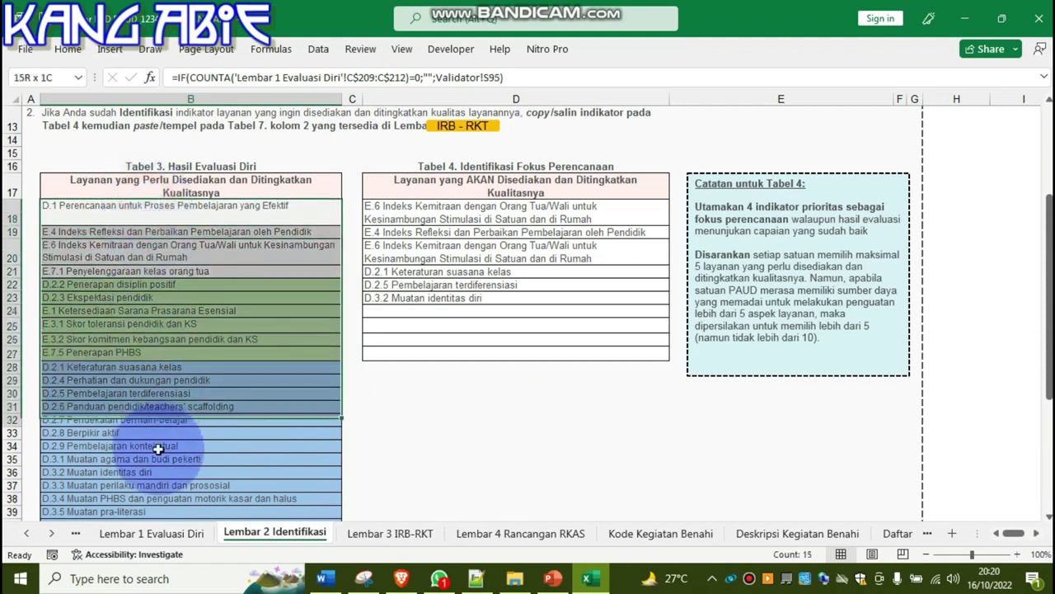
Examine the column heading and first three chosen services in Tabel 4. Identifikasi Fokus Perencanaan.
left_click(441, 177)
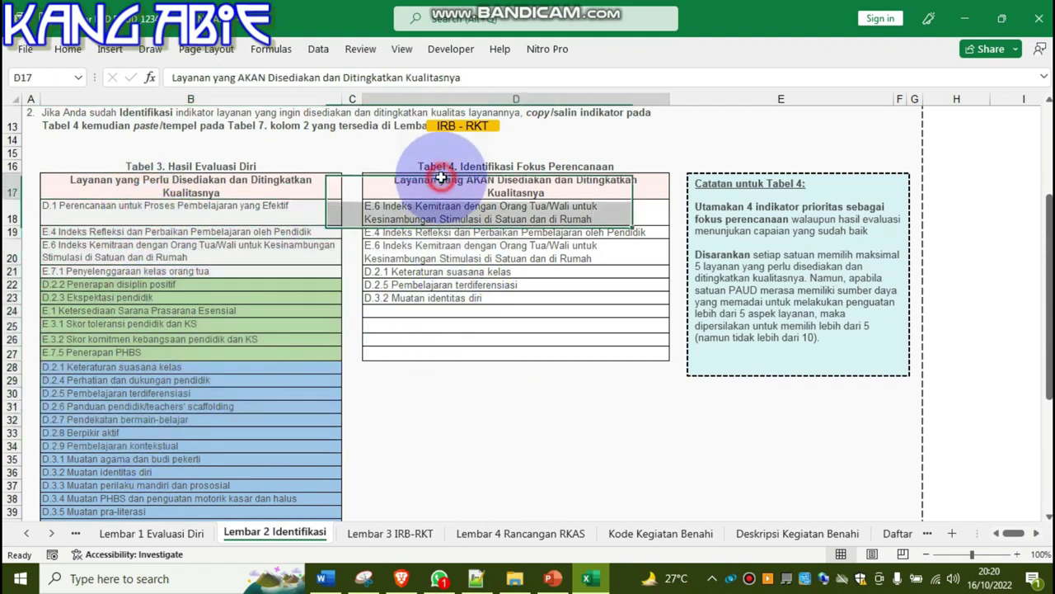
left_click_drag(441, 178, 442, 180)
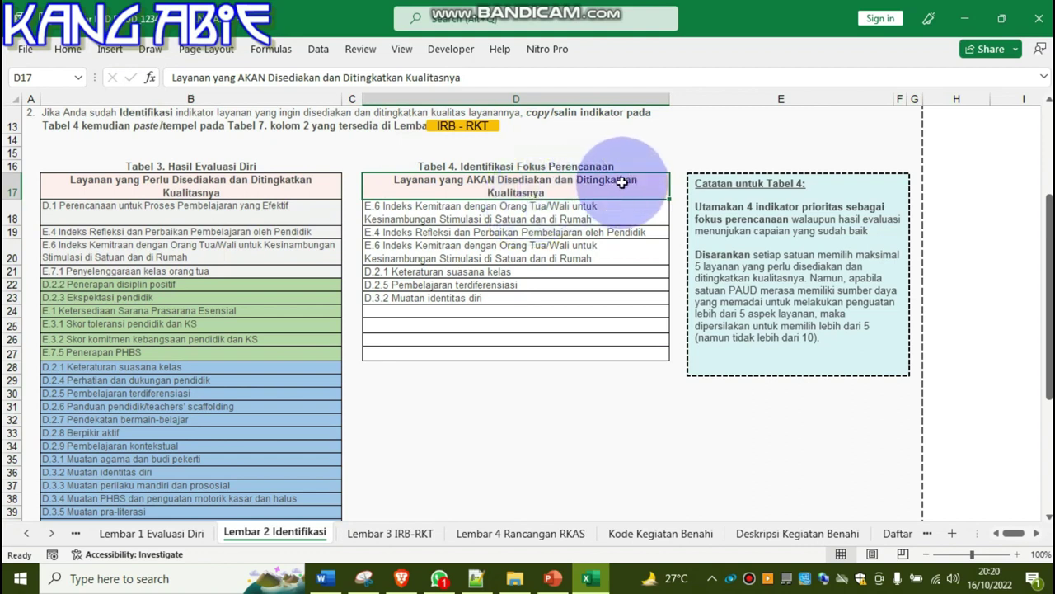
left_click(513, 223)
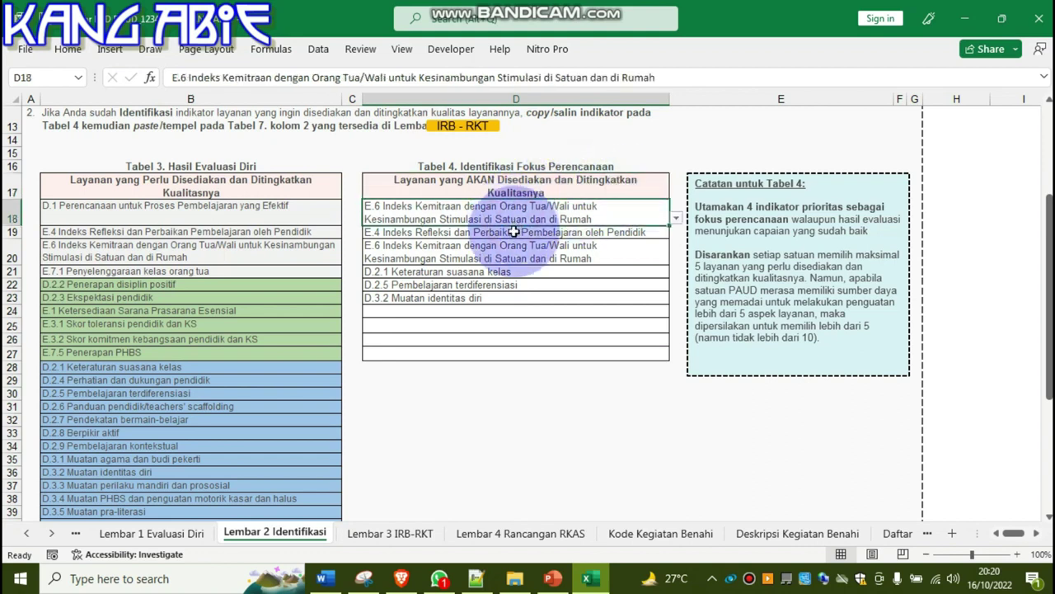
left_click(499, 233)
left_click(474, 253)
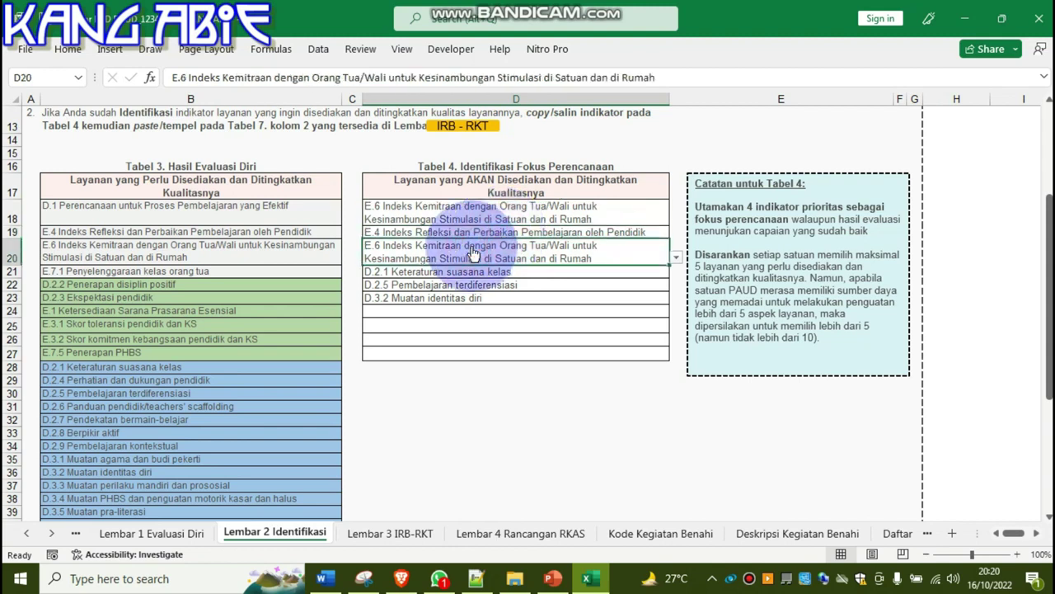
Review the four priority indicators in Tabel 3, rows 18 to 21, as candidates for the planning focus.
left_click(189, 208)
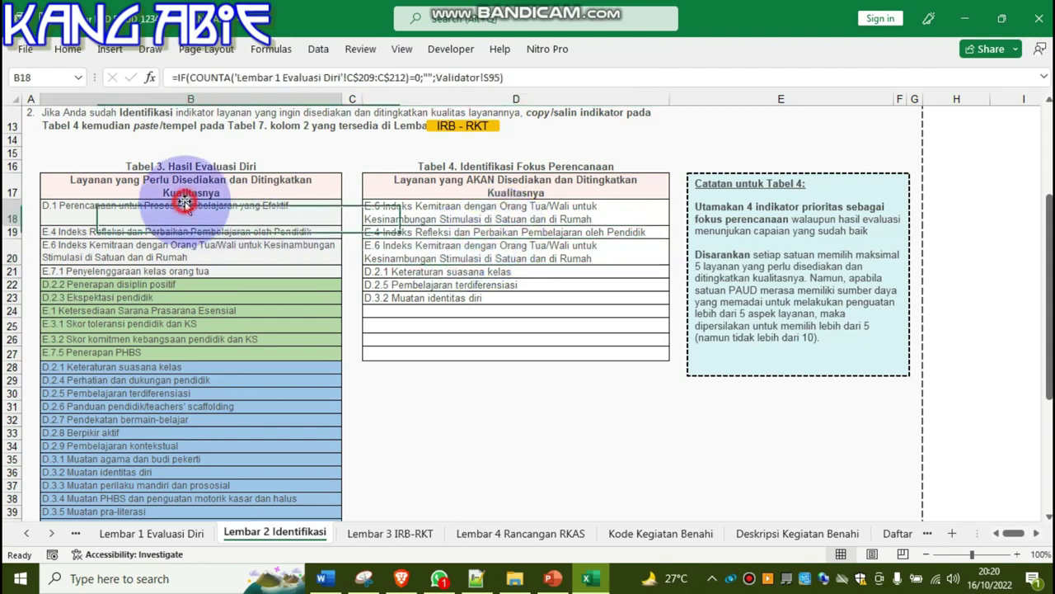
left_click(167, 259)
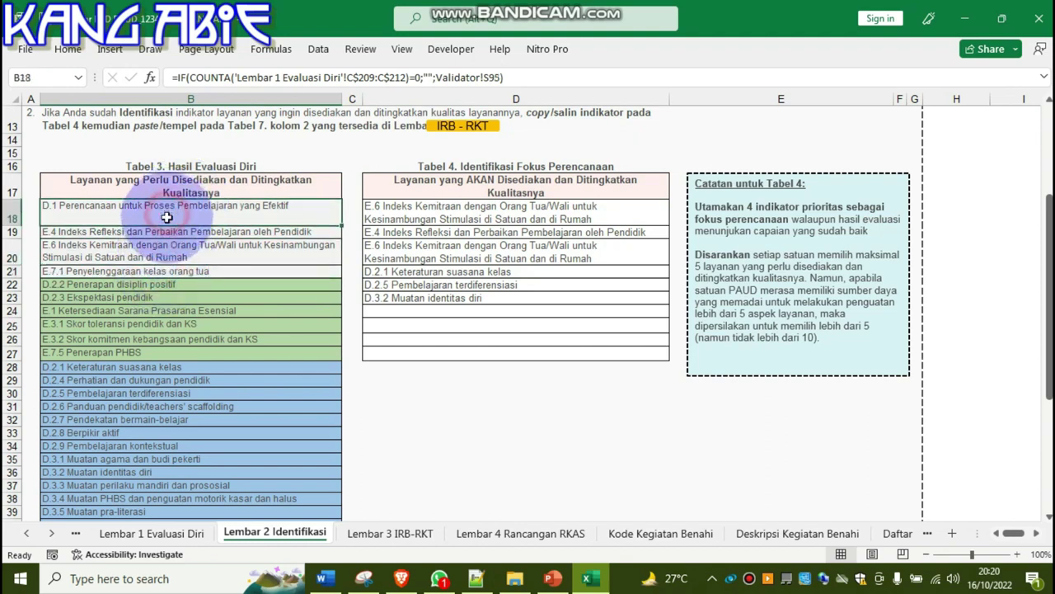
left_click_drag(165, 212, 168, 257)
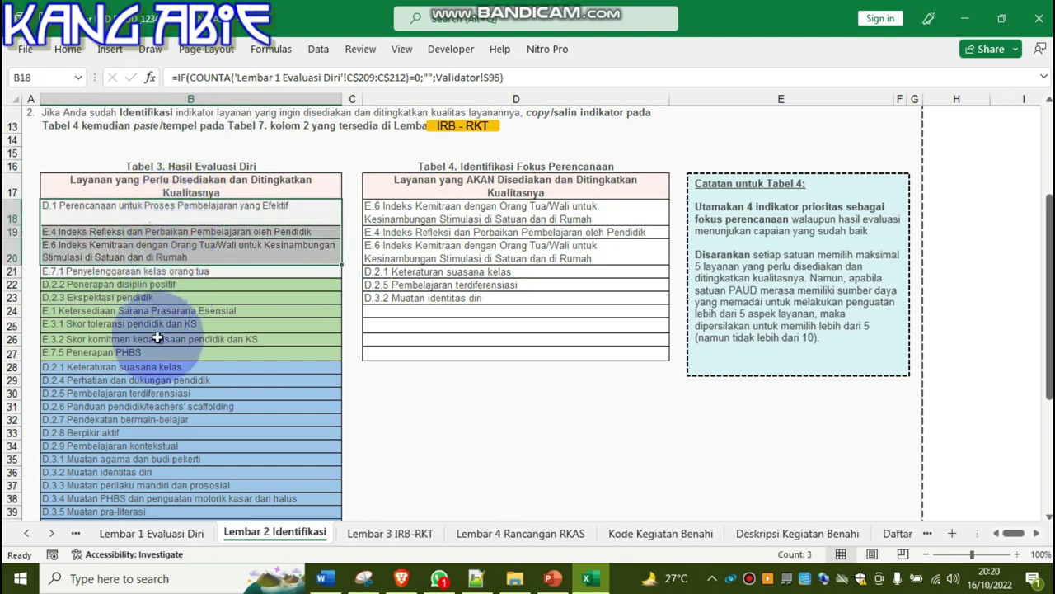
left_click(193, 220)
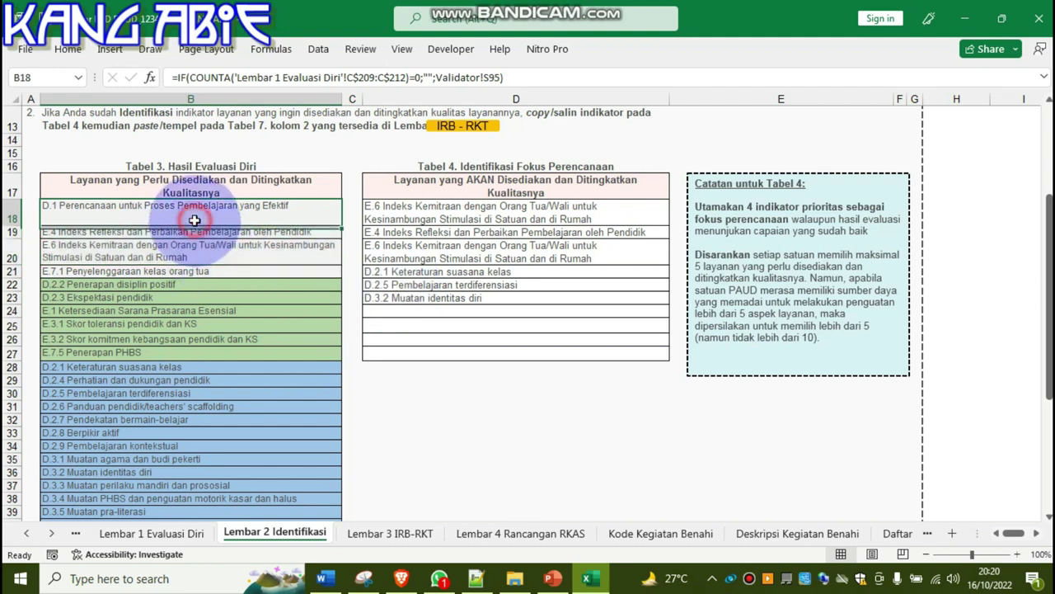
left_click(137, 247)
left_click_drag(121, 210, 120, 268)
left_click(116, 215)
left_click(111, 231)
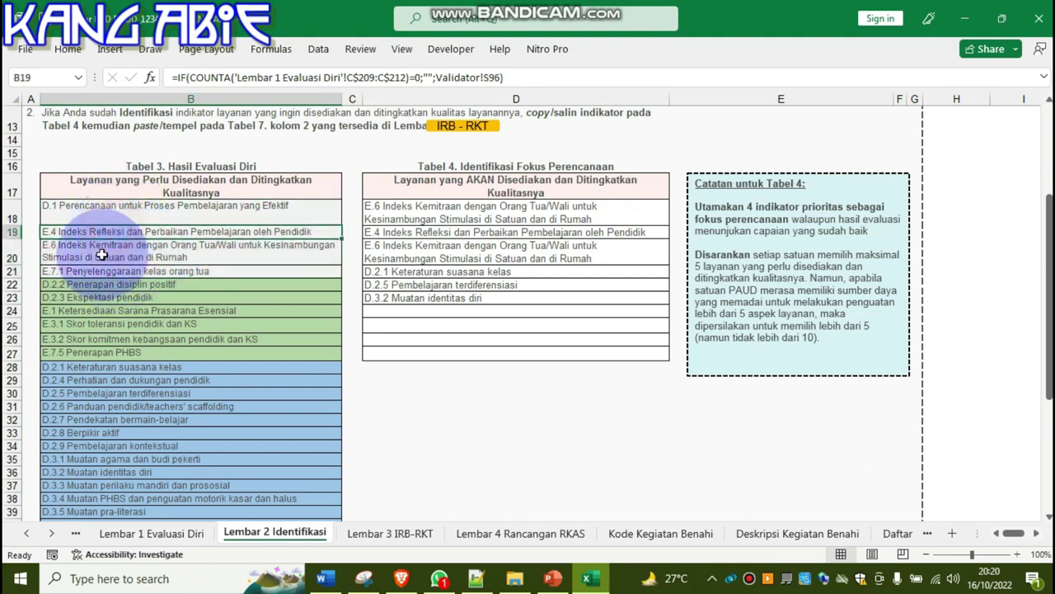
left_click(97, 271)
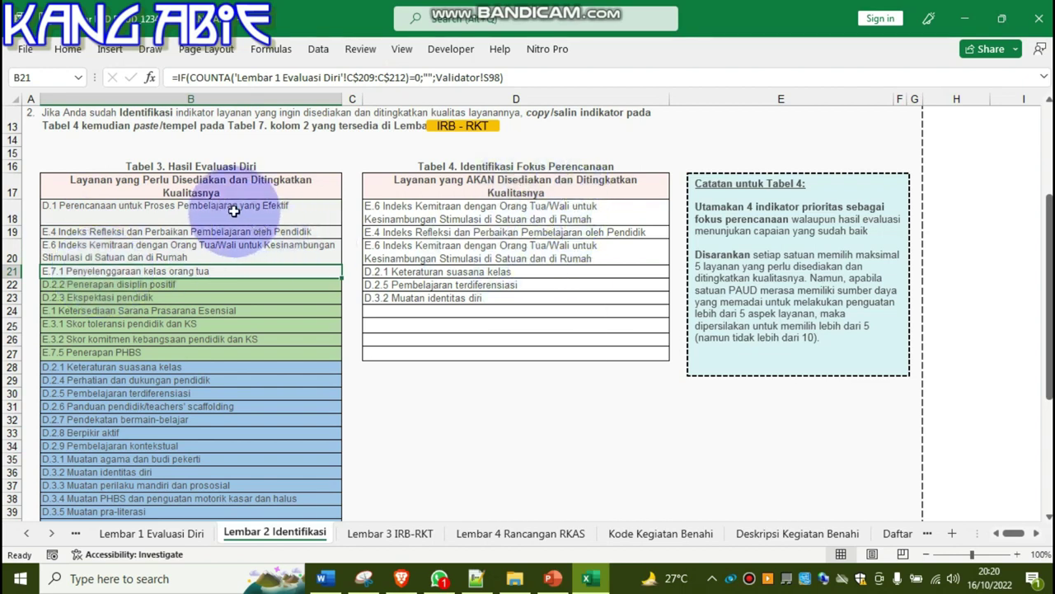
Set the first service in Tabel 4 to D.1 Perencanaan untuk Proses Pembelajaran yang Efektif.
left_click(595, 218)
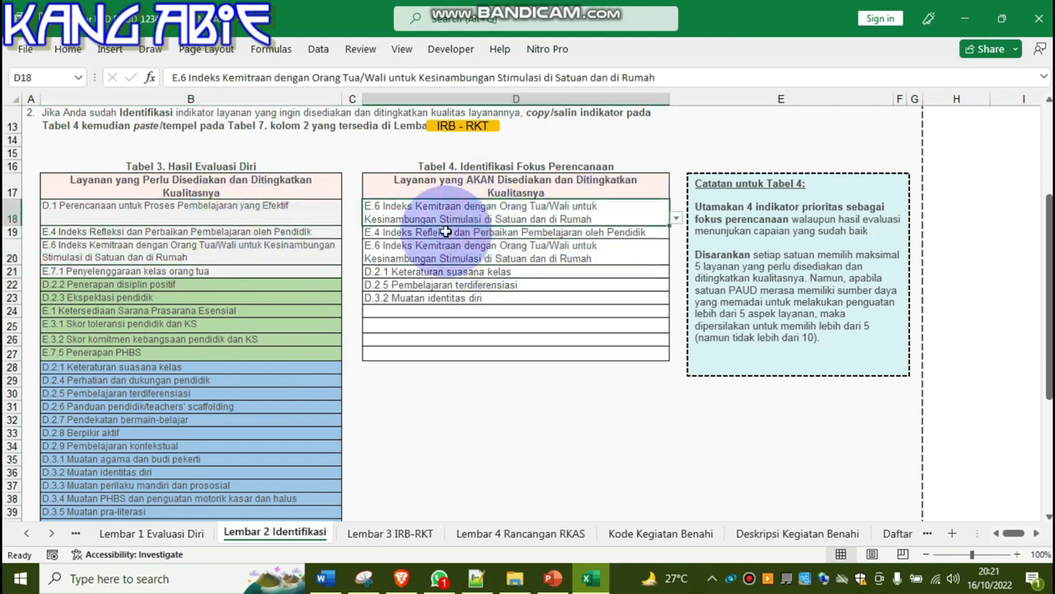
left_click(482, 273)
left_click(497, 208)
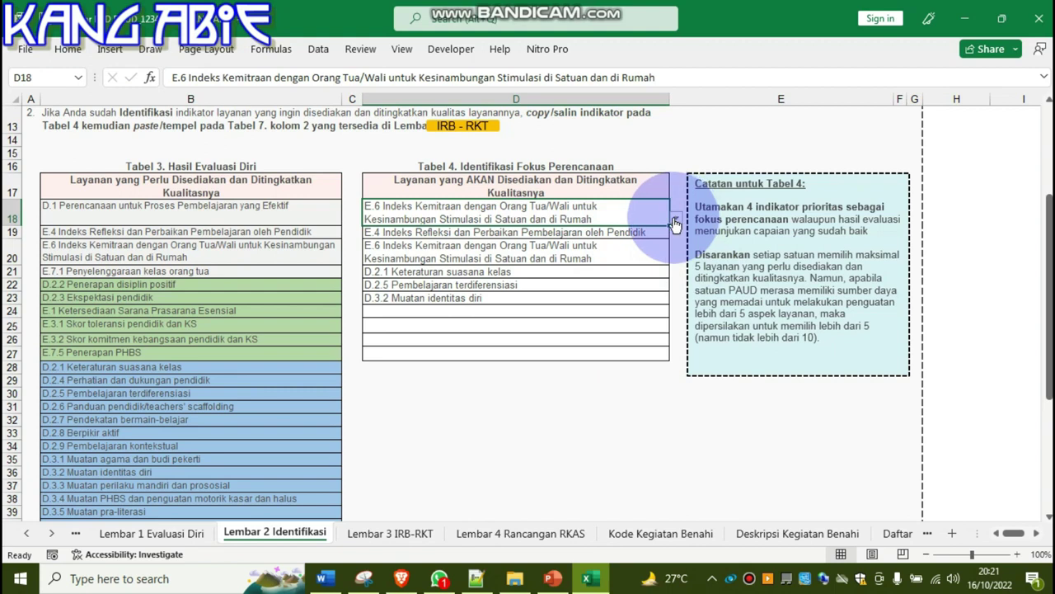
left_click(206, 214)
left_click(566, 215)
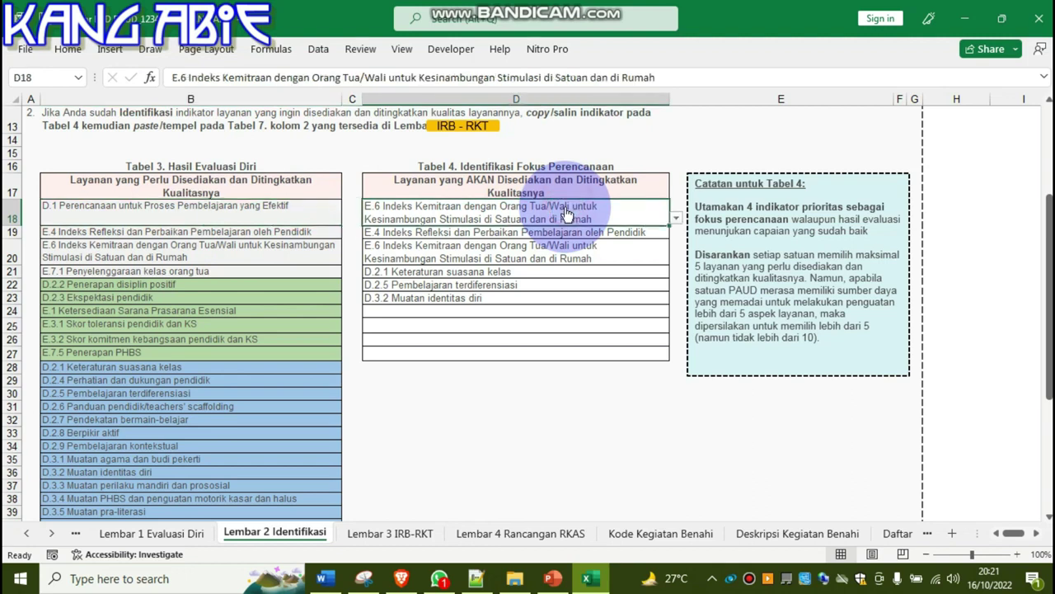
left_click(676, 221)
left_click(676, 221)
left_click(676, 221)
left_click_drag(667, 277, 673, 247)
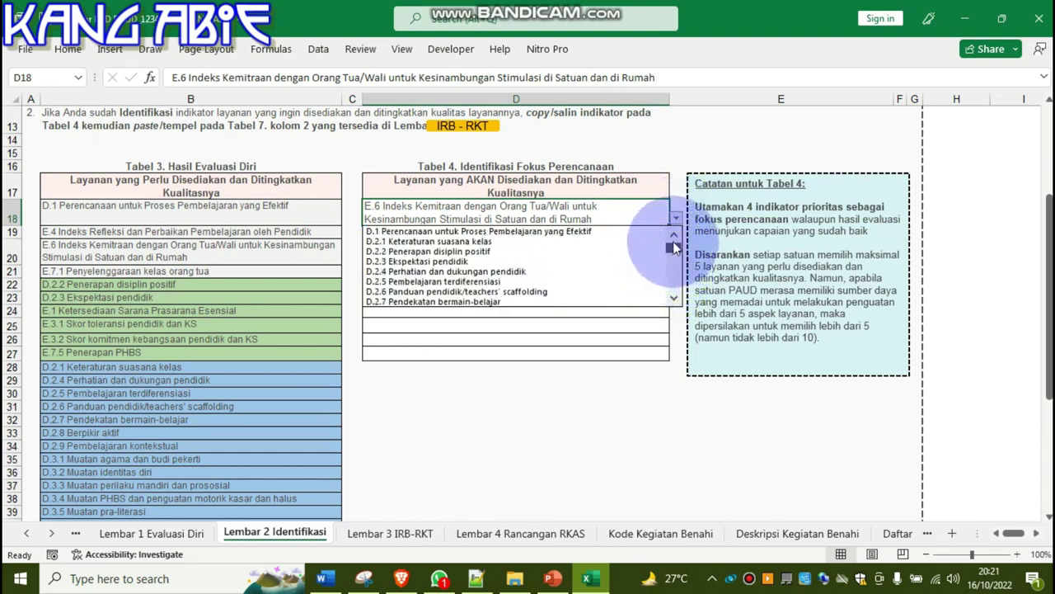
left_click(615, 231)
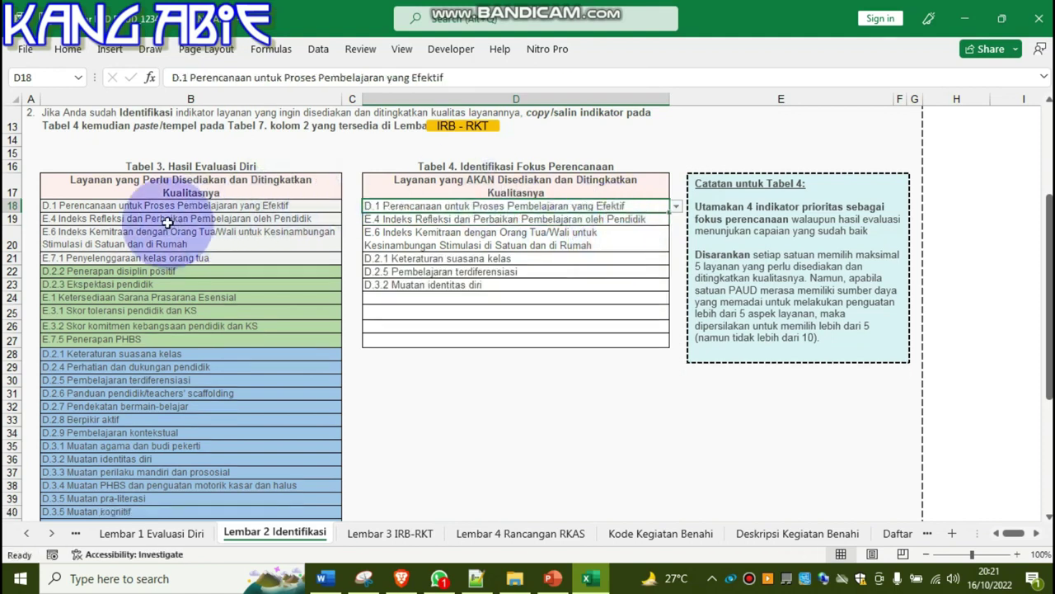
Choose E.4 Indeks Refleksi dan Perbaikan Pembelajaran oleh Pendidik as Tabel 4's second service and E.6 Indeks Kemitraan dengan Orang Tua/Wali as its third.
left_click(194, 219)
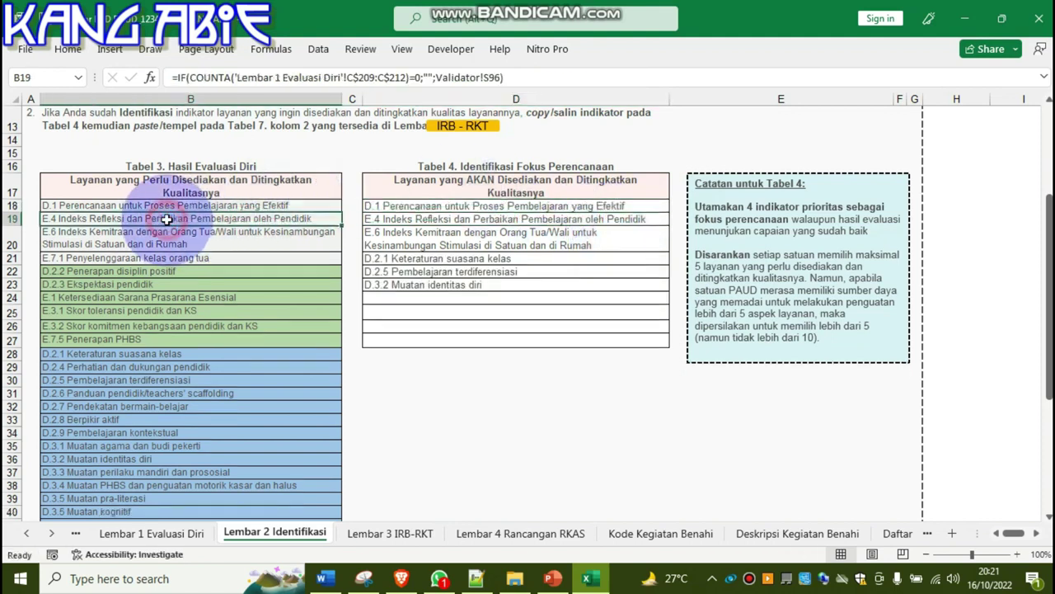
left_click(452, 223)
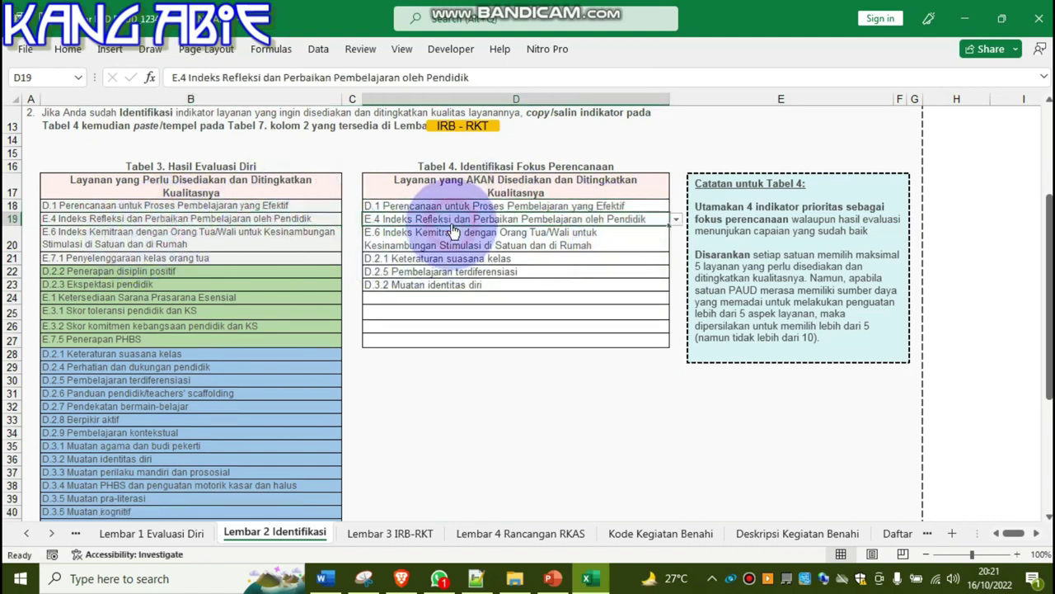
left_click(678, 221)
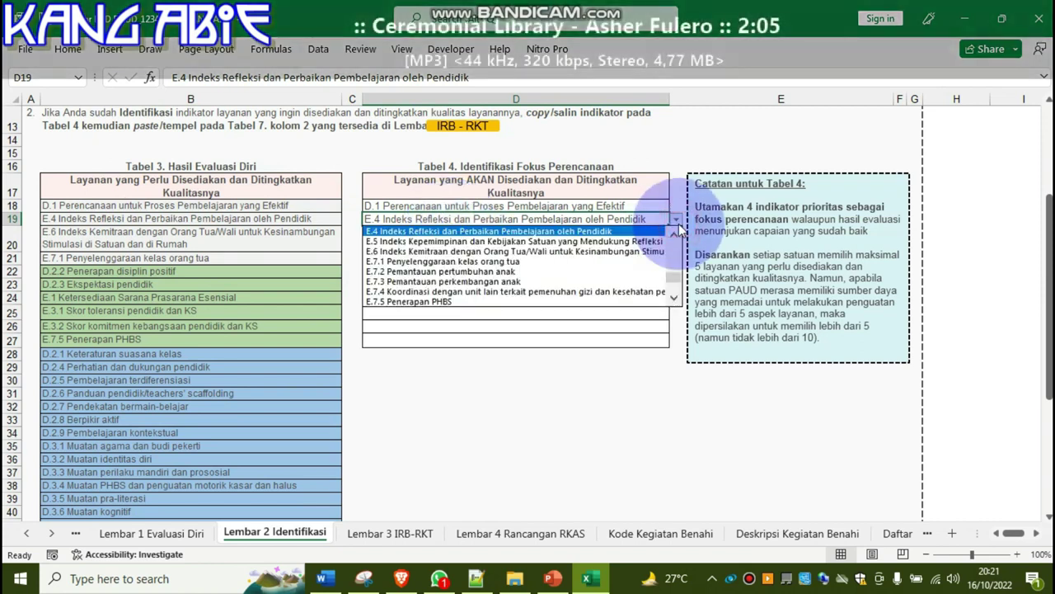
left_click(554, 232)
left_click(463, 245)
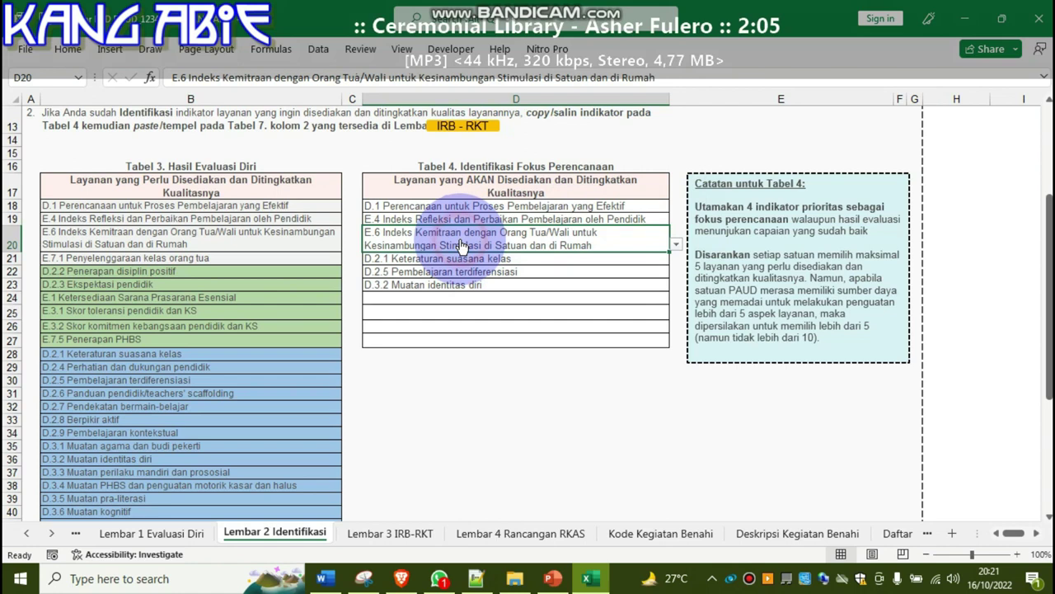
left_click(676, 244)
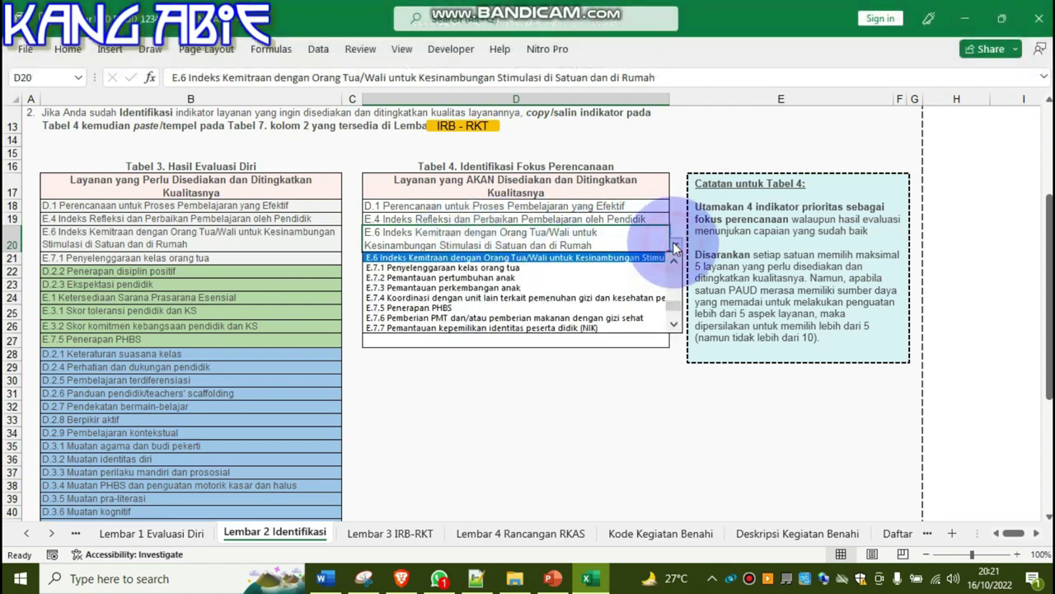
left_click(500, 261)
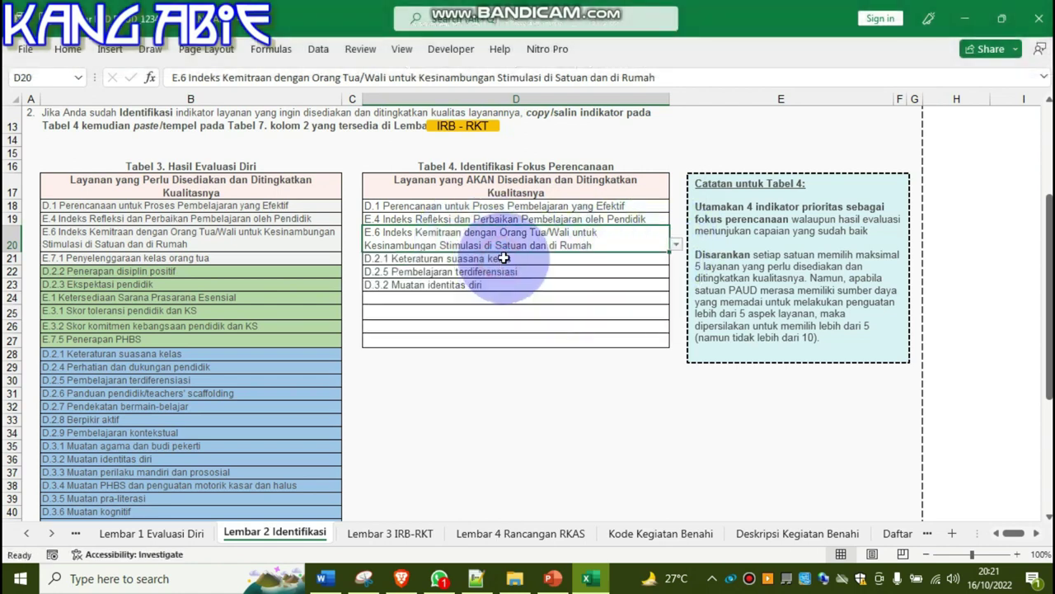
Set the fourth service in Tabel 4 to E.7.1 Penyelenggaraan kelas orang tua.
left_click(477, 264)
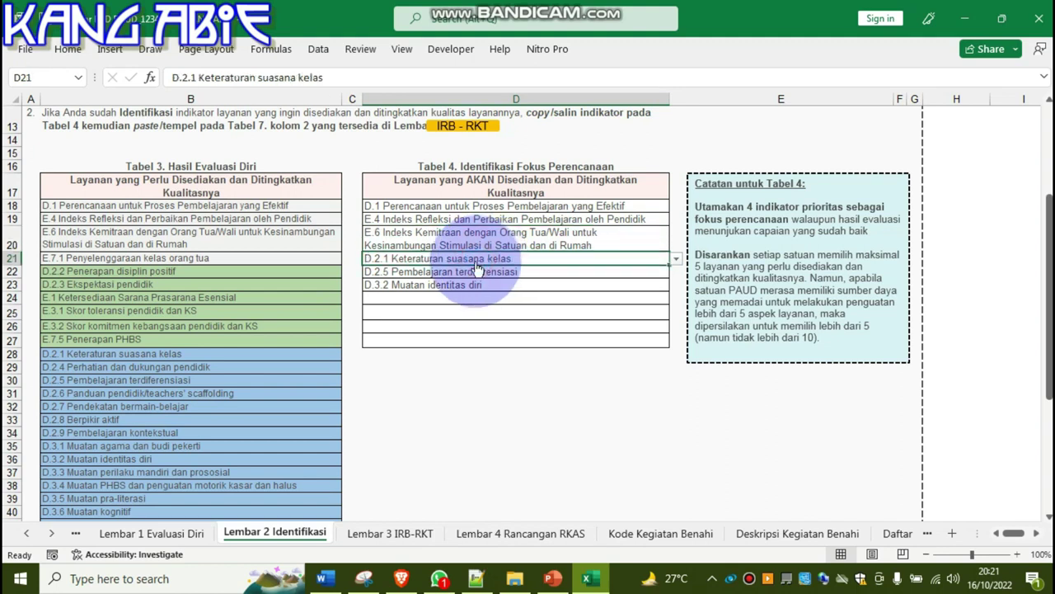
left_click(675, 259)
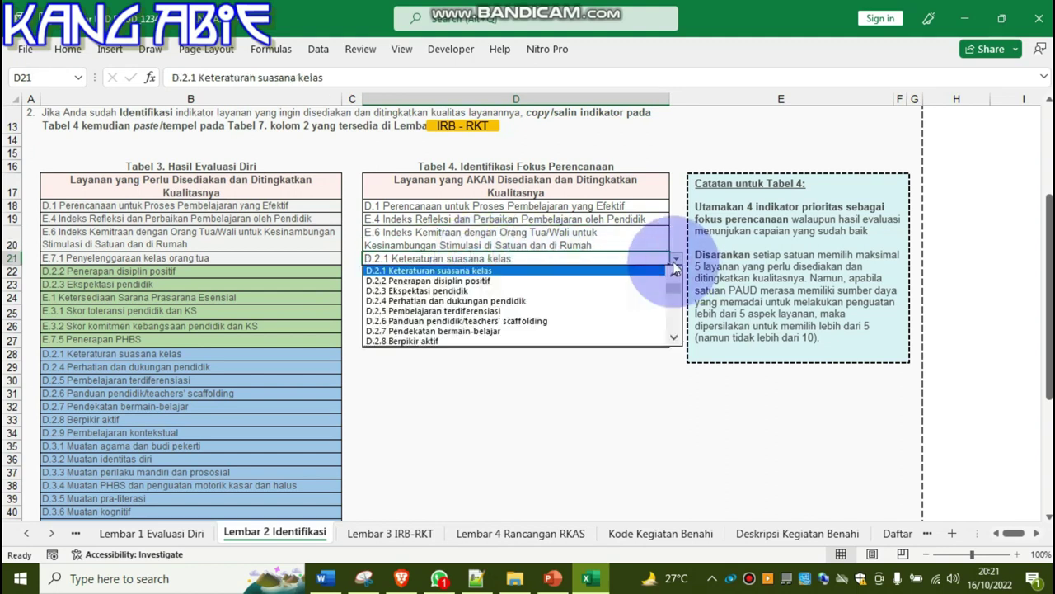
left_click_drag(673, 286, 664, 315)
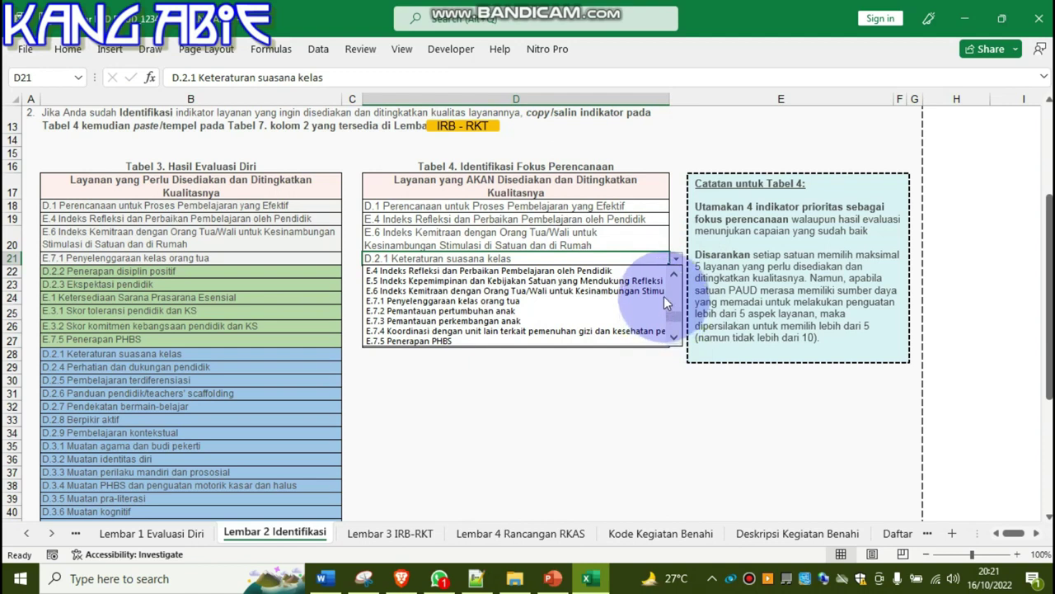
left_click(675, 275)
left_click(676, 276)
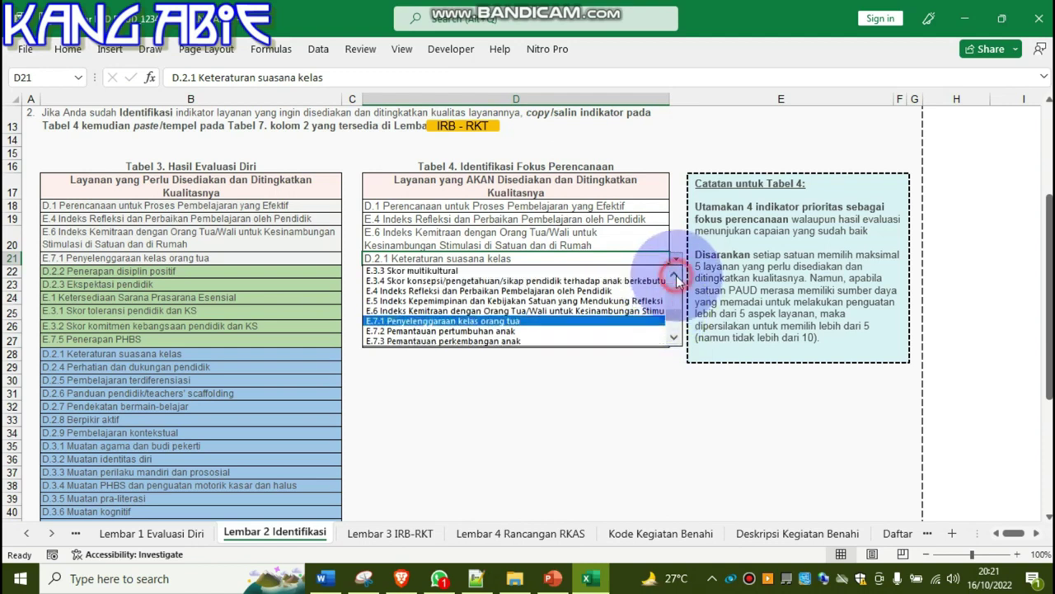
left_click(673, 343)
left_click(452, 309)
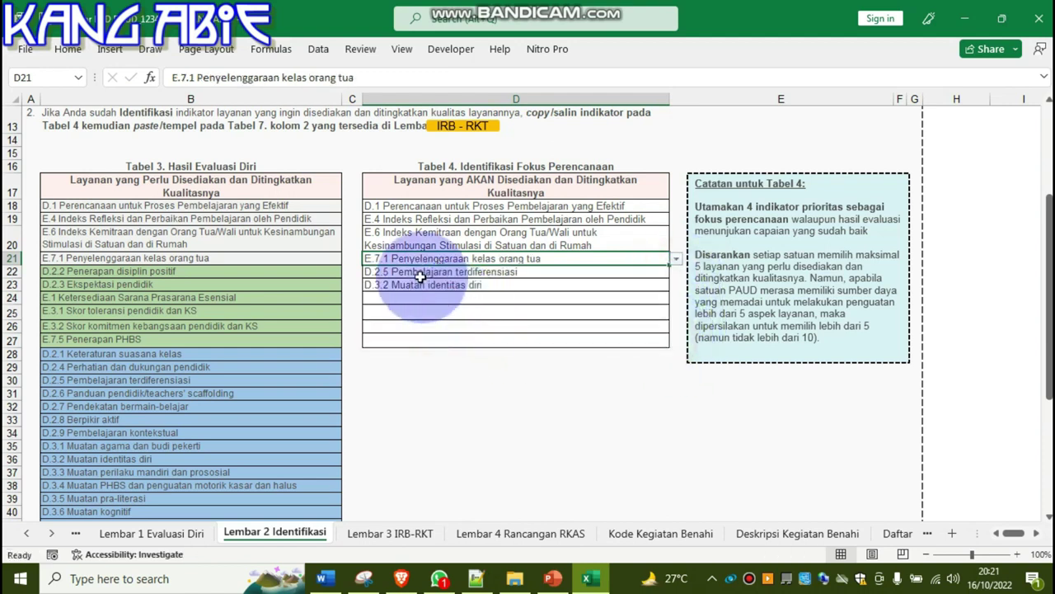
Check the first four services chosen in Tabel 4 against the uncoloured priority indicators in Tabel 3.
left_click(405, 207)
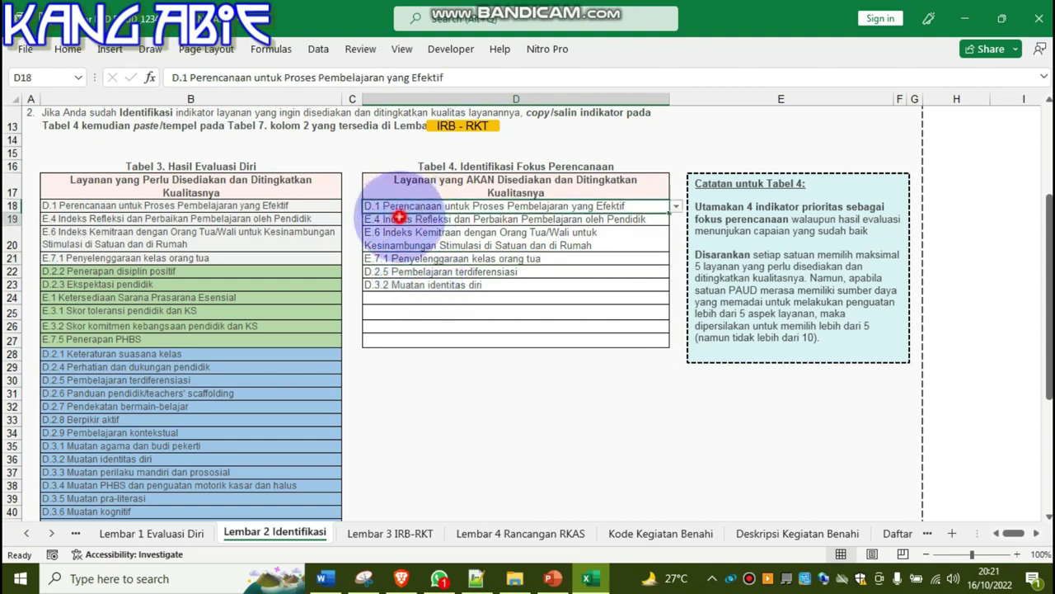
left_click(399, 218)
left_click(400, 238)
left_click(401, 259)
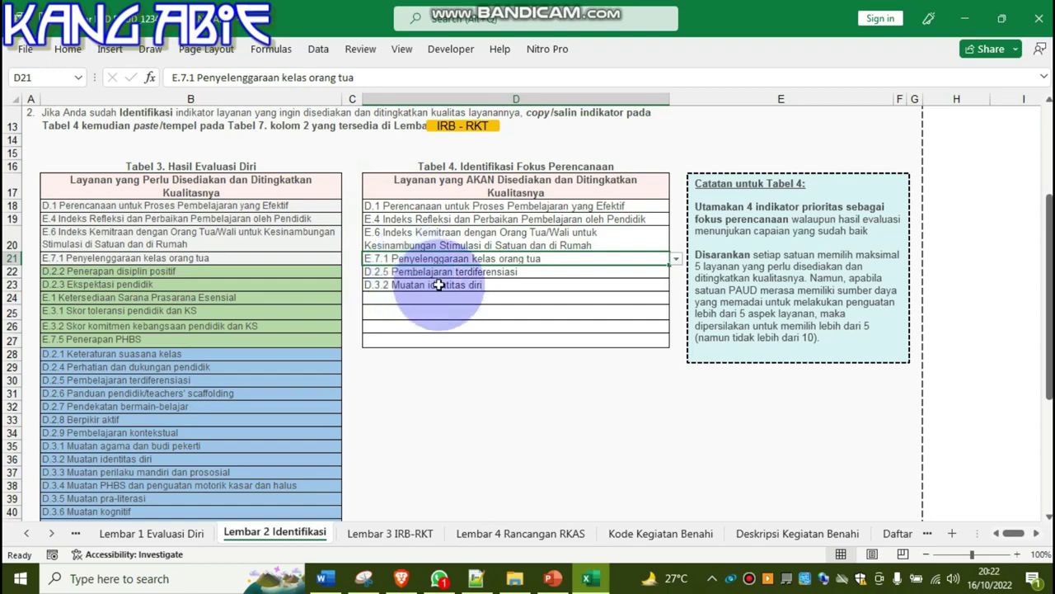
scroll(134, 206, "down", 1)
left_click(412, 151)
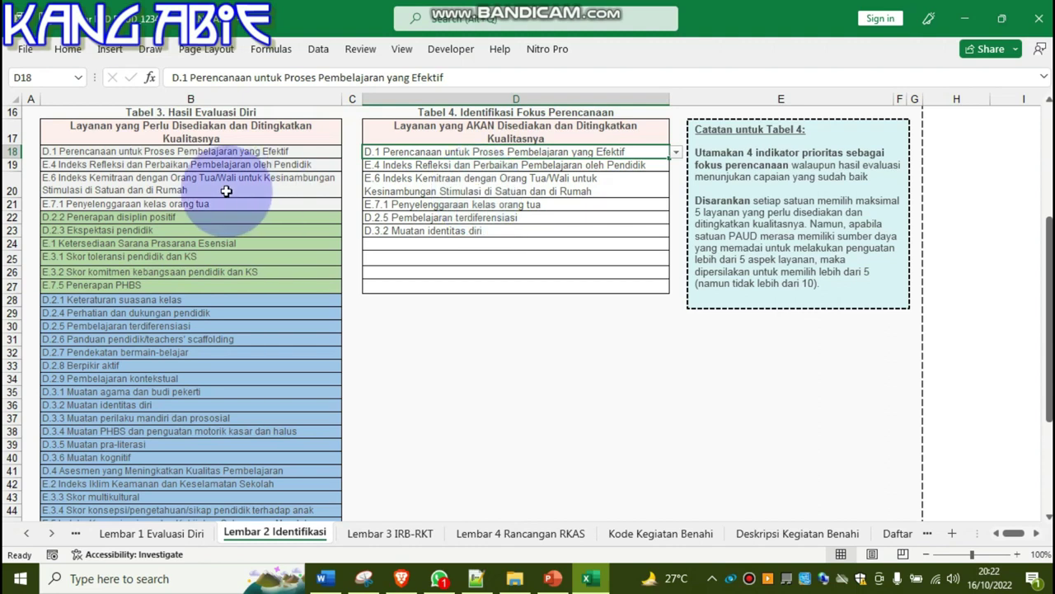
left_click(194, 185)
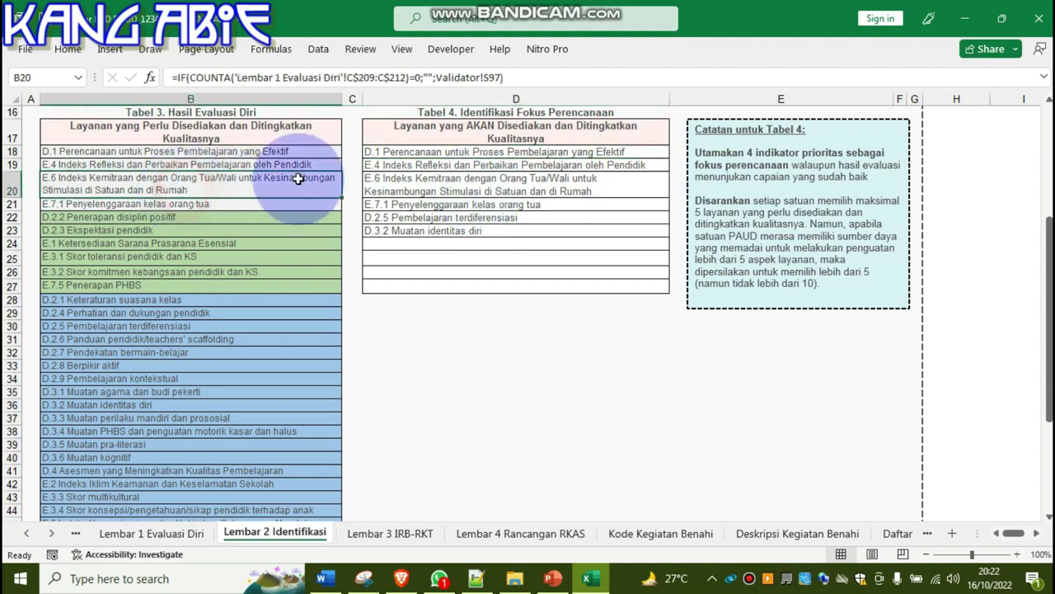
Reselect D.1 Perencanaan untuk Proses Pembelajaran yang Efektif and E.4 Indeks Refleksi dan Perbaikan Pembelajaran oleh Pendidik in Tabel 4's first two rows.
left_click(394, 152)
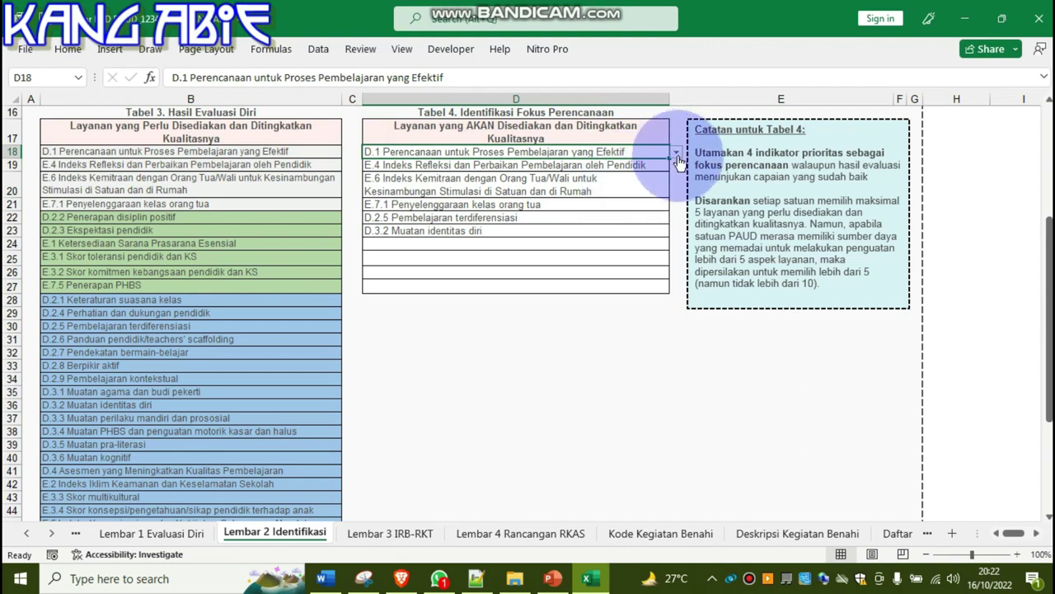
left_click(676, 155)
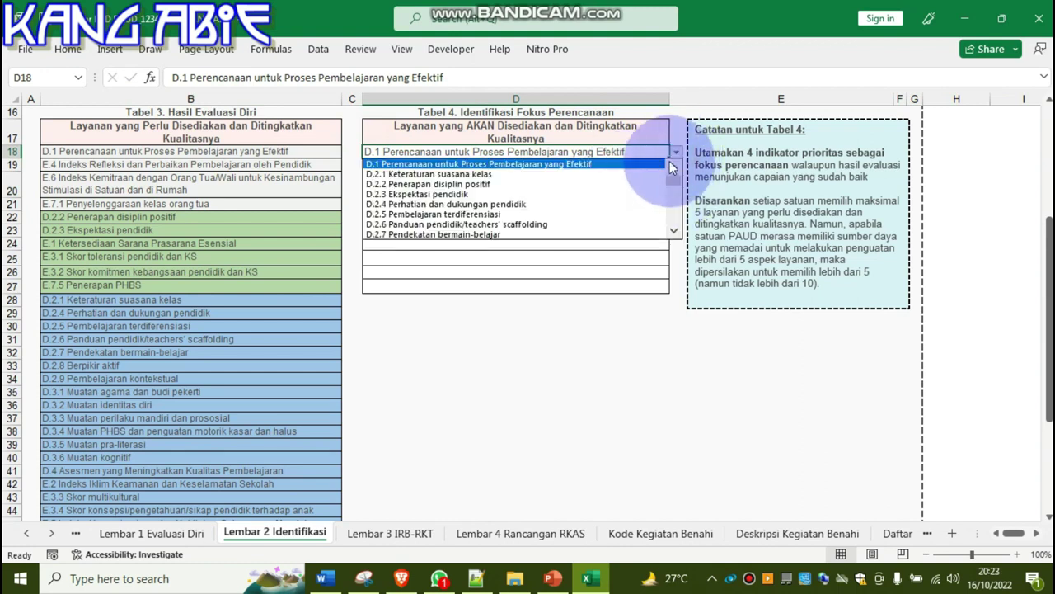
left_click(421, 165)
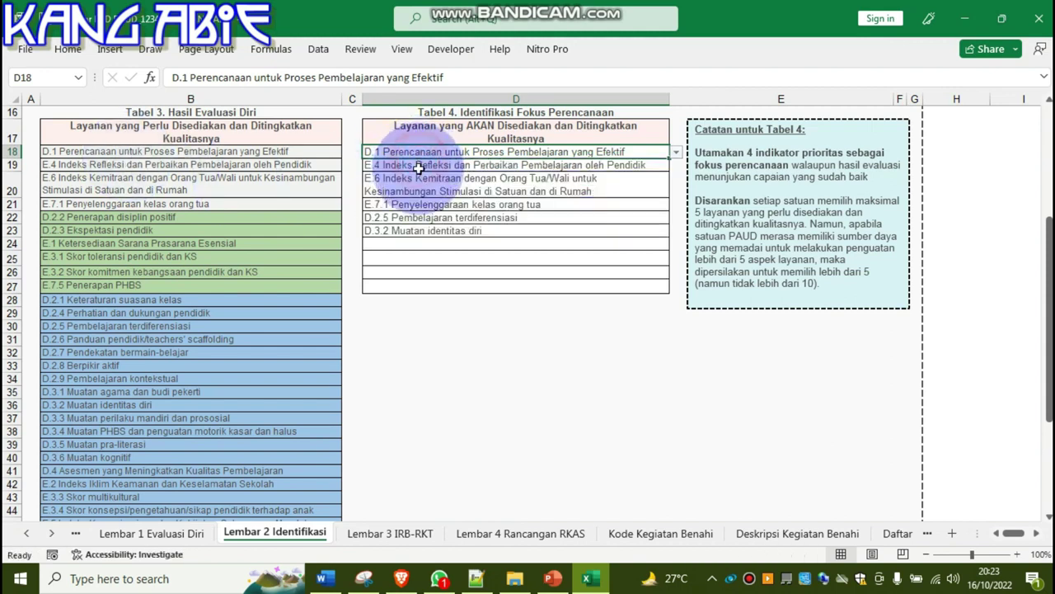
left_click(457, 175)
left_click(452, 165)
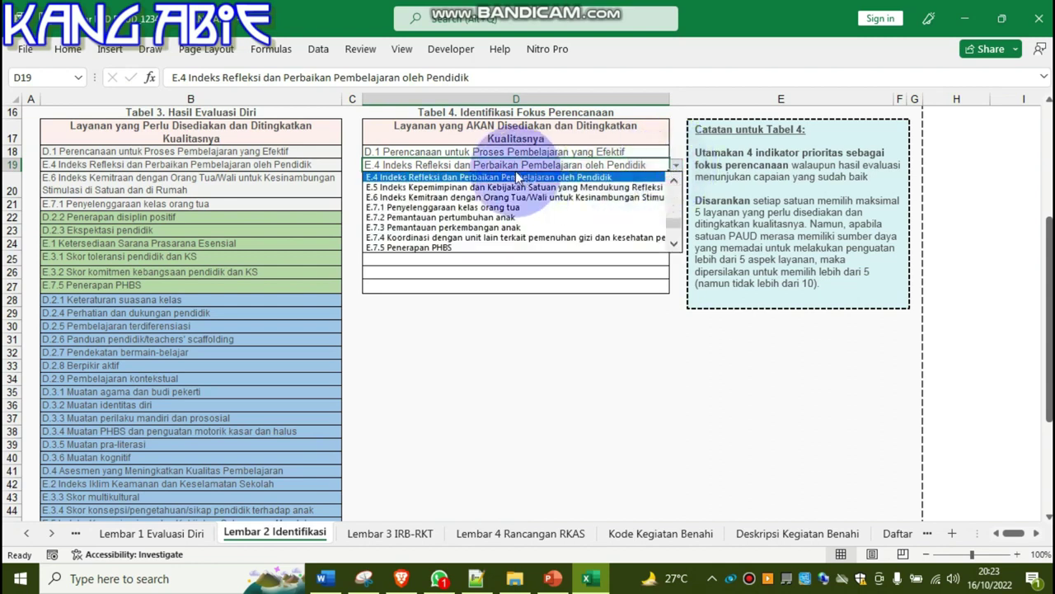
left_click(487, 177)
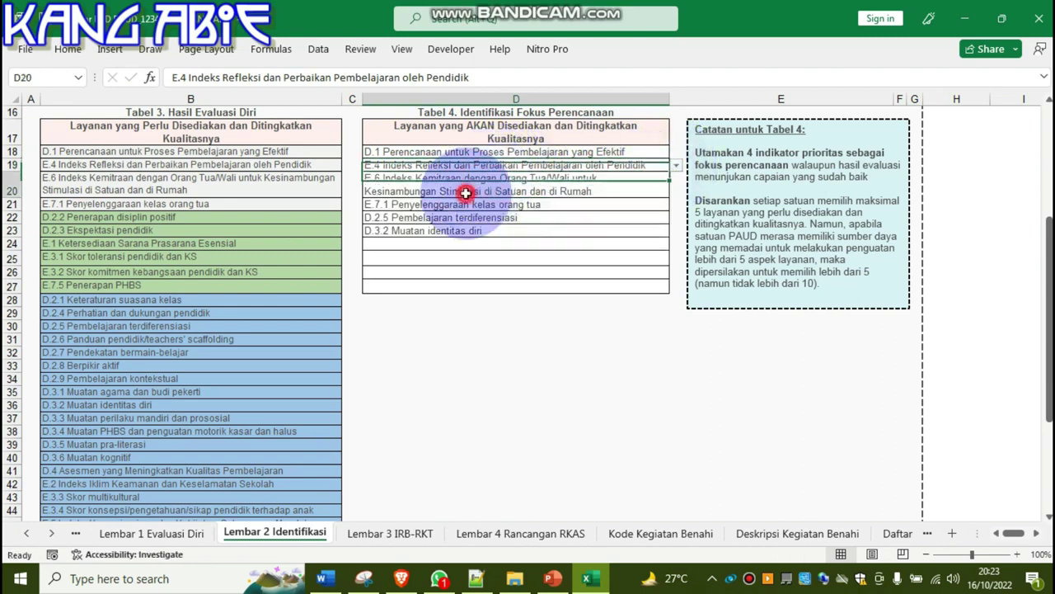
Reselect E.6 Indeks Kemitraan dengan Orang Tua/Wali and E.7.1 Penyelenggaraan kelas orang tua in the third and fourth rows of Tabel 4.
left_click(466, 193)
left_click(675, 191)
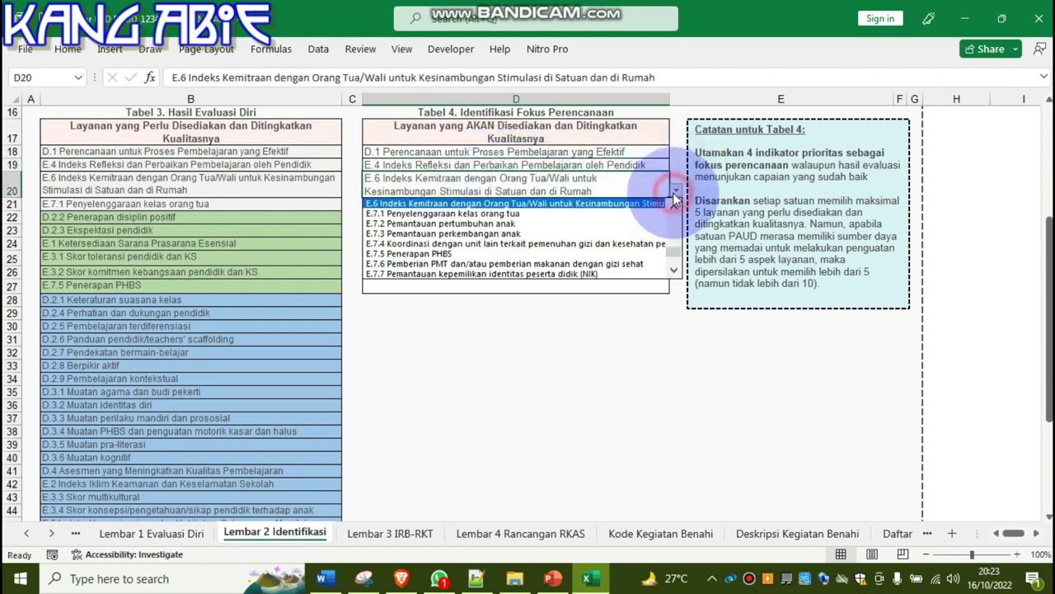
left_click(485, 206)
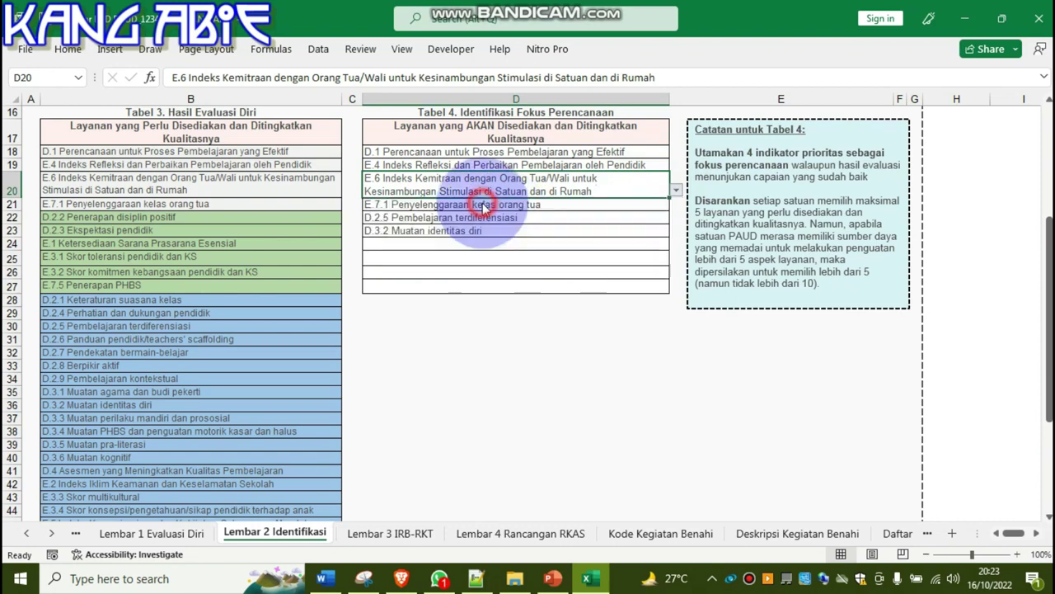
left_click(420, 207)
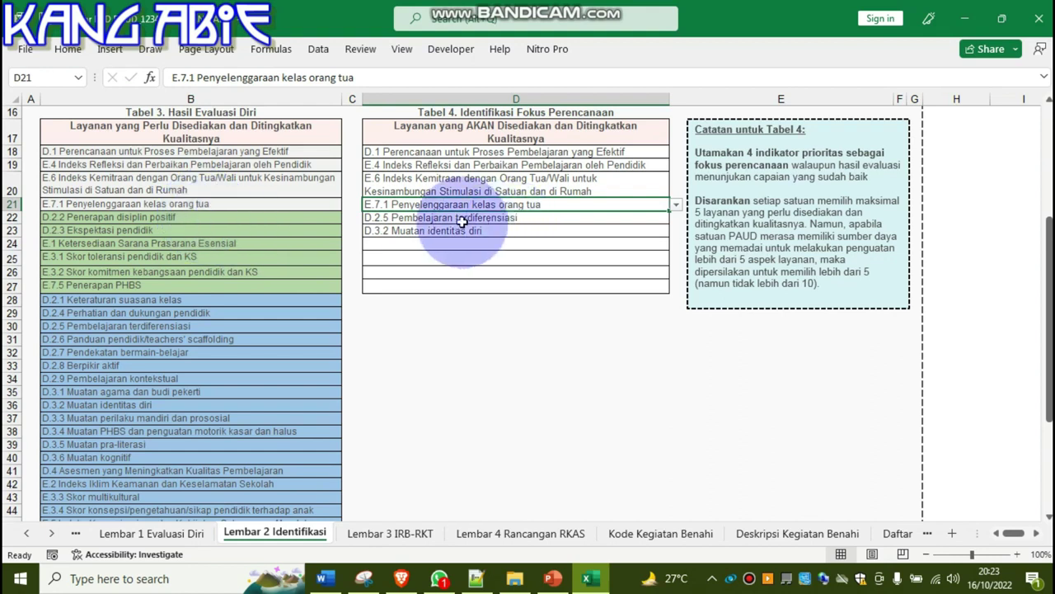
left_click(677, 205)
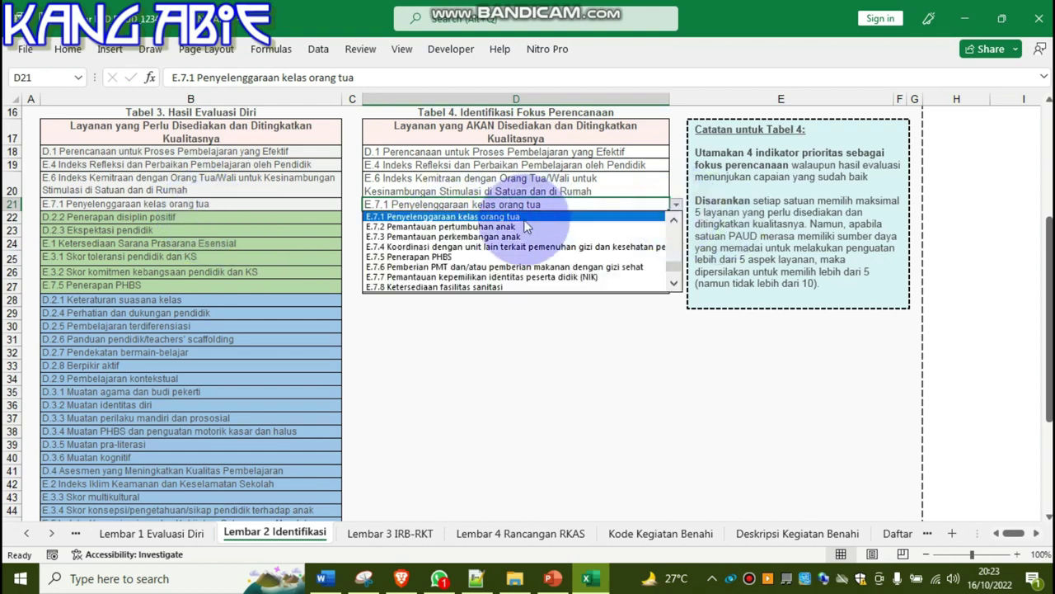
left_click(523, 216)
Examine the additional services in Tabel 4, rows 22 and 23, against the green and blue services listed in Tabel 3.
left_click(484, 259)
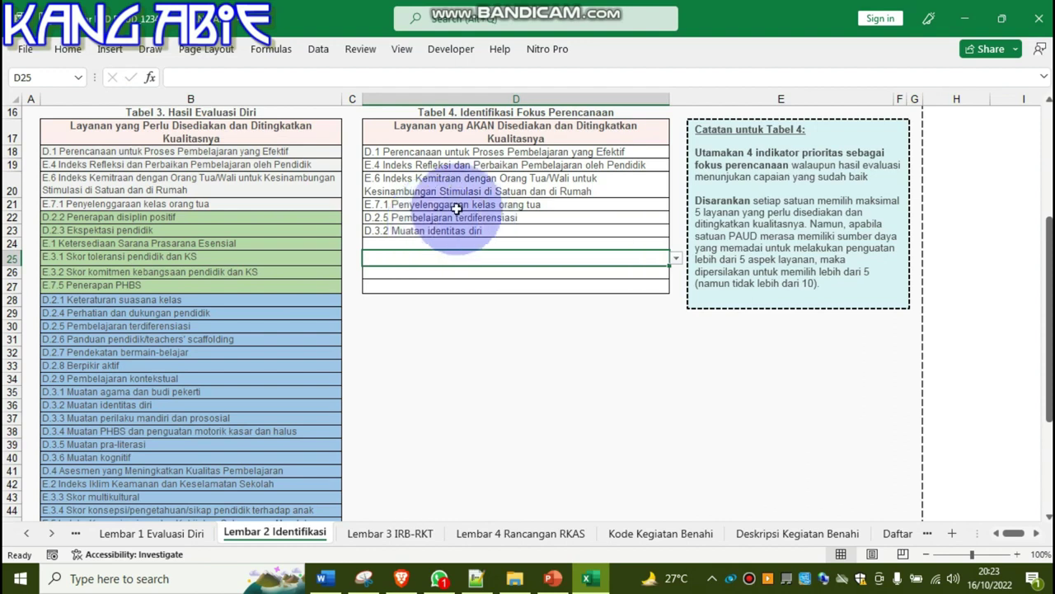
left_click(408, 221)
left_click(403, 232)
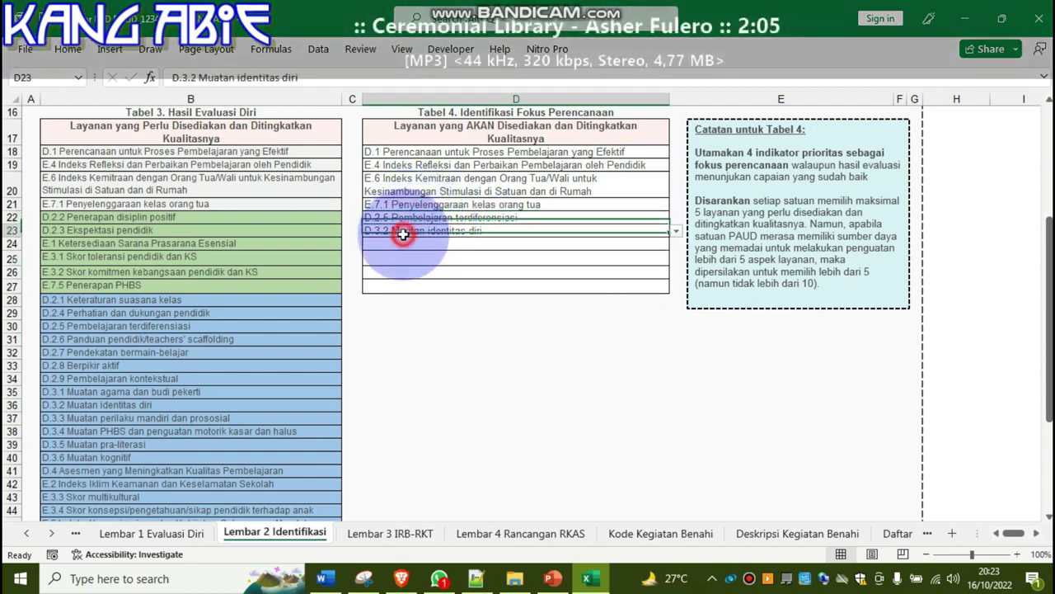
left_click(403, 218)
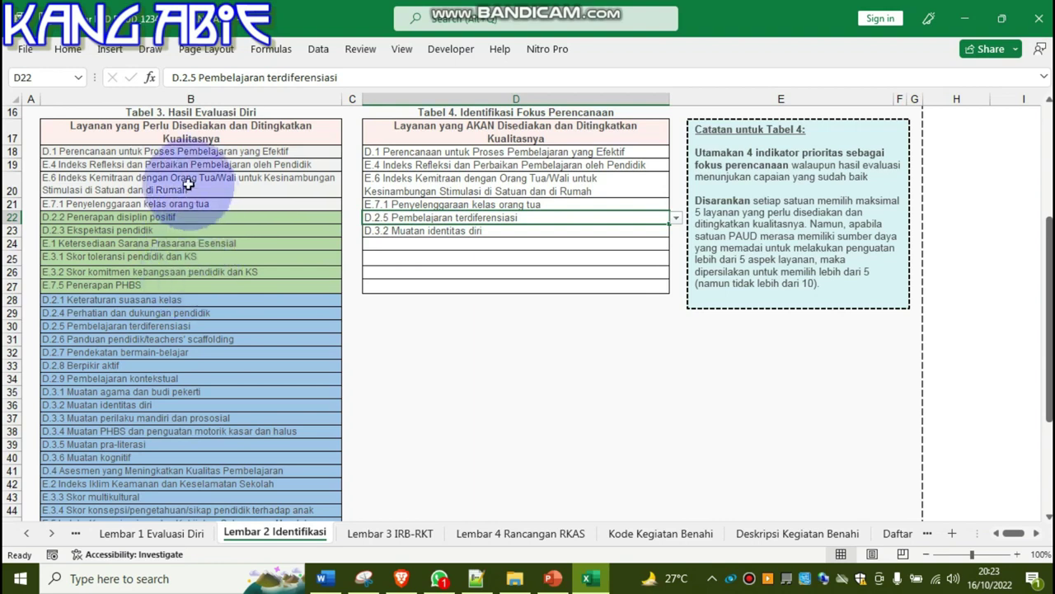
left_click(172, 151)
left_click_drag(171, 131, 125, 315)
left_click(125, 314)
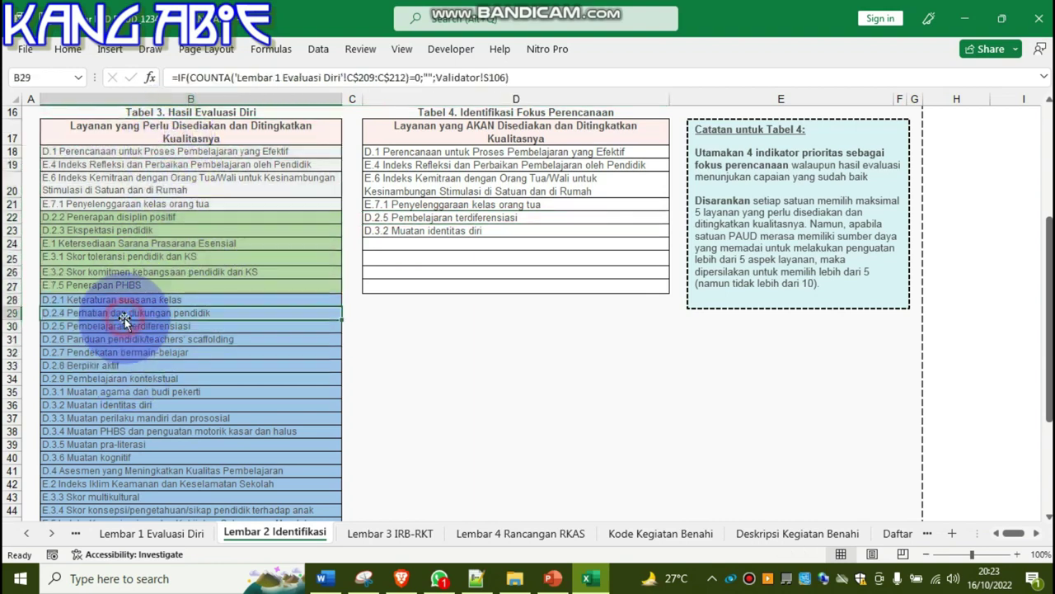
scroll(208, 261, "down", 3)
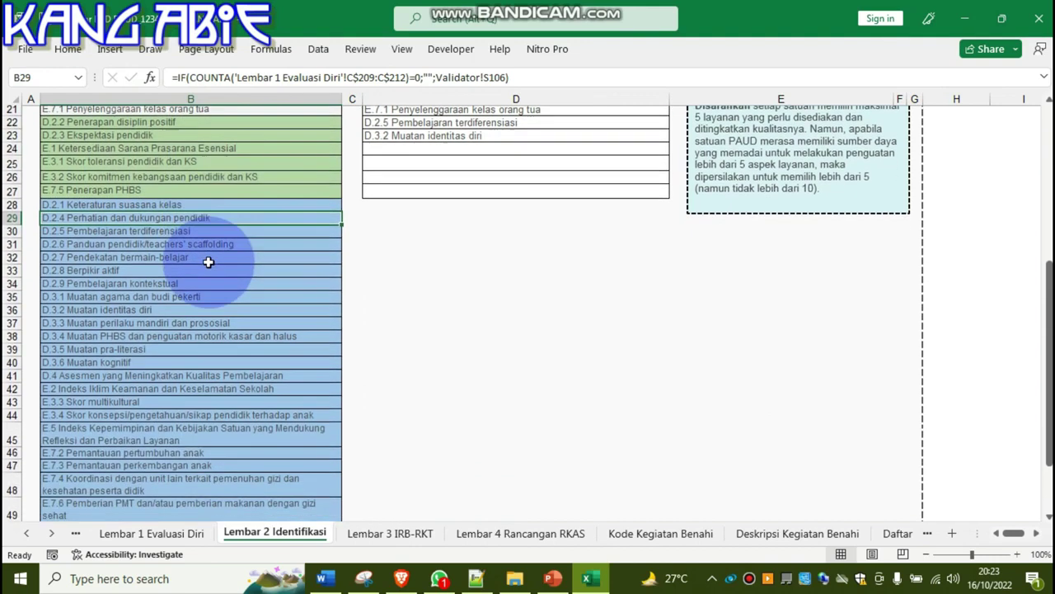
scroll(209, 262, "down", 1)
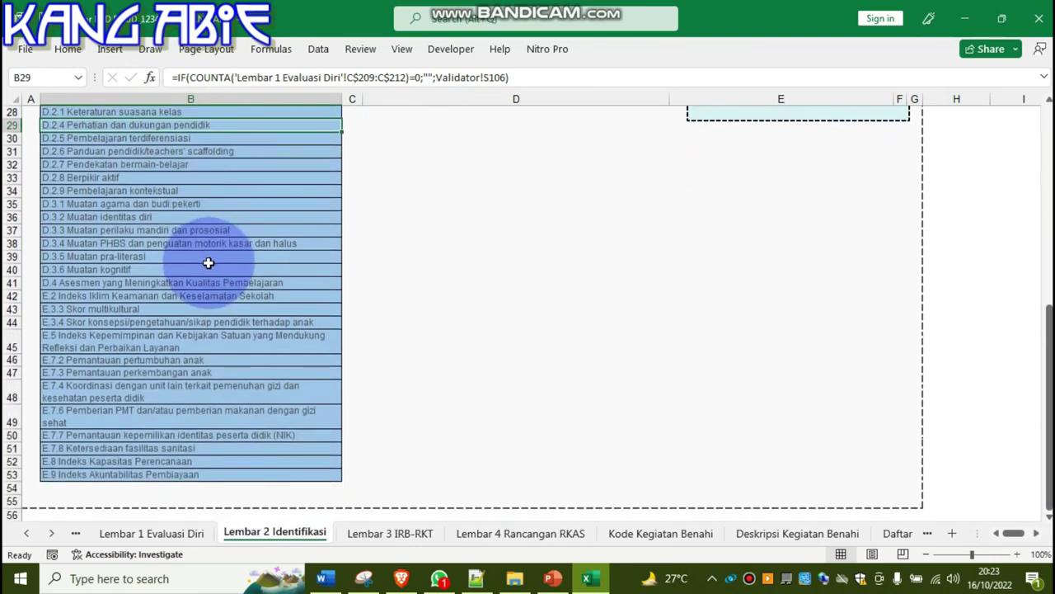
Examine the green and blue services in Tabel 3, including E.7.6, for a replacement for the service in row 22 of Tabel 4.
scroll(209, 264, "up", 3)
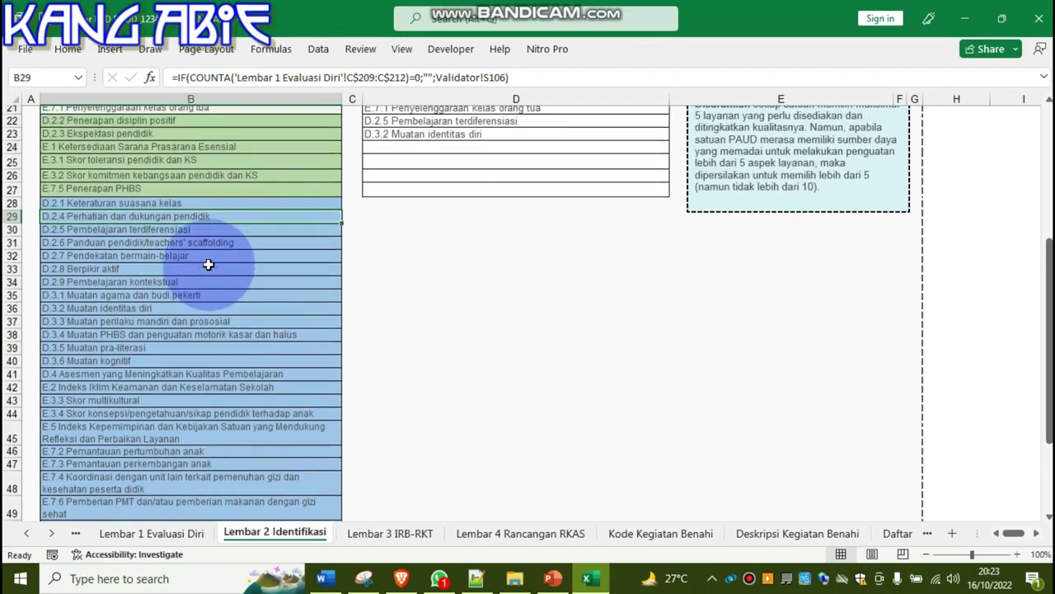
scroll(208, 264, "up", 1)
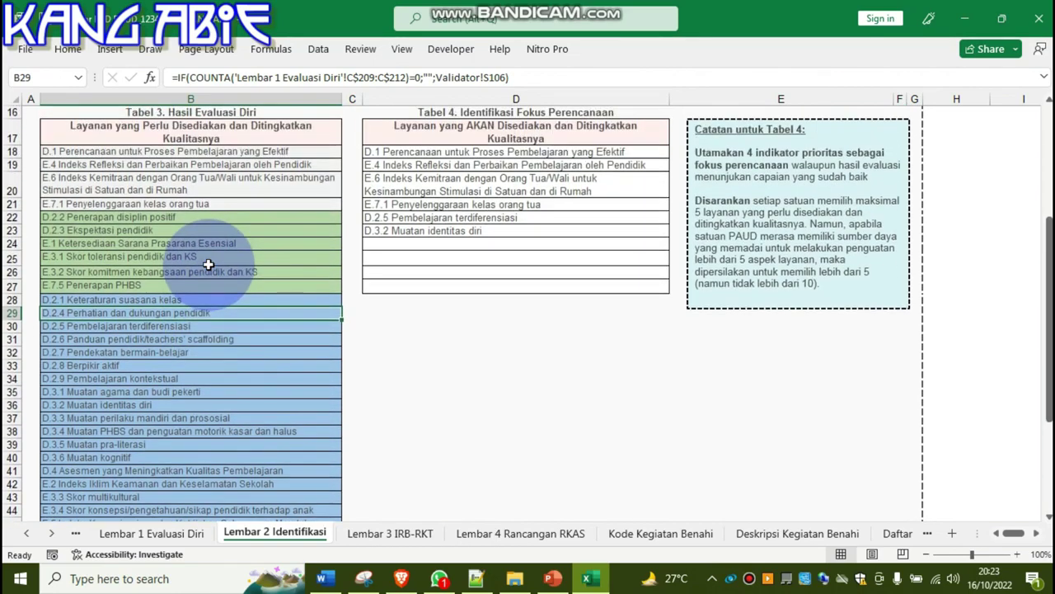
scroll(209, 263, "down", 2)
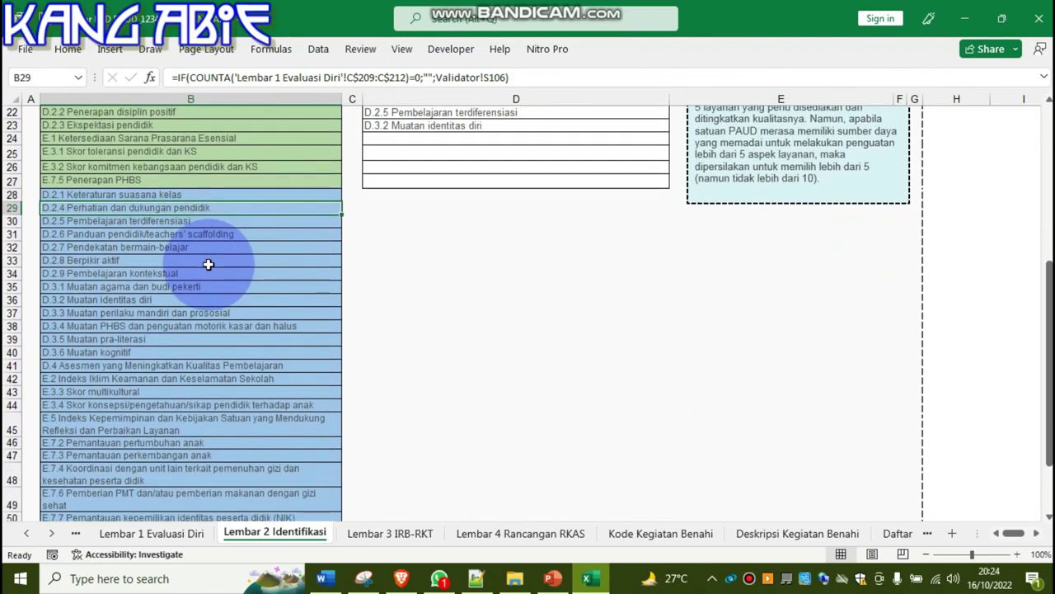
scroll(209, 264, "down", 2)
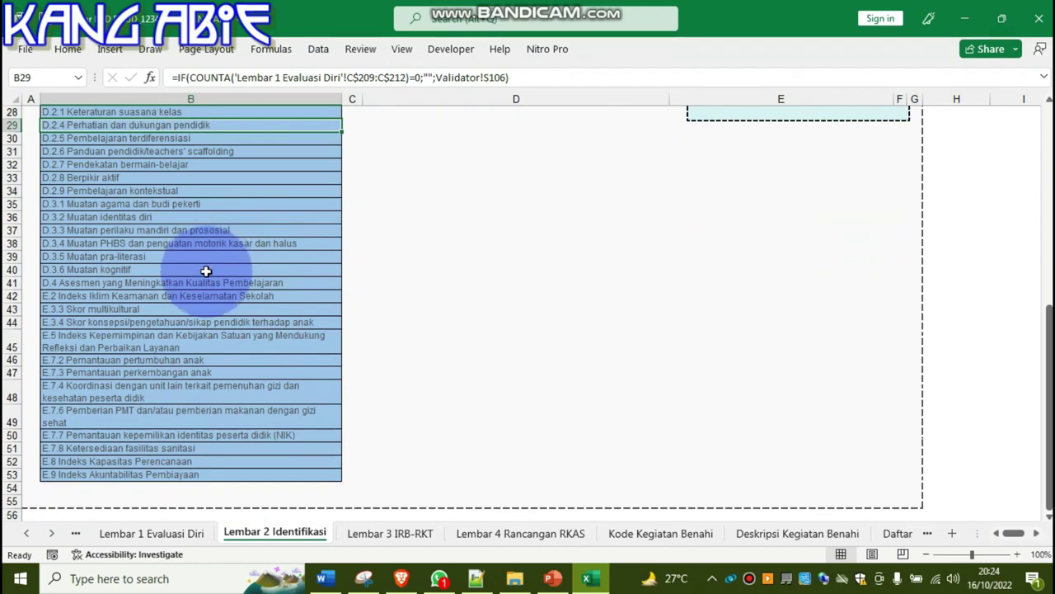
left_click(101, 416)
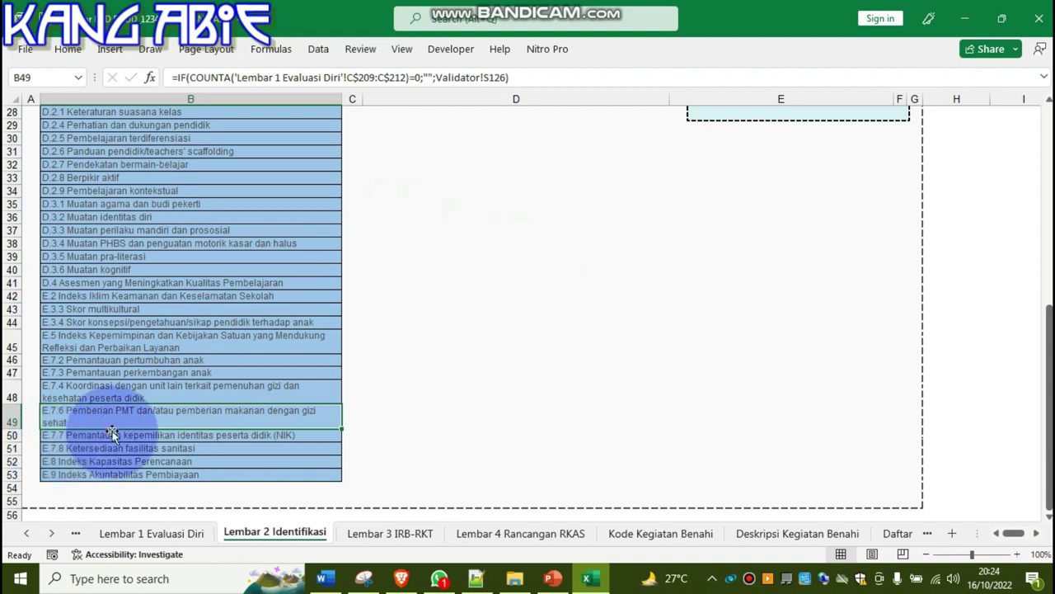
scroll(432, 333, "up", 3)
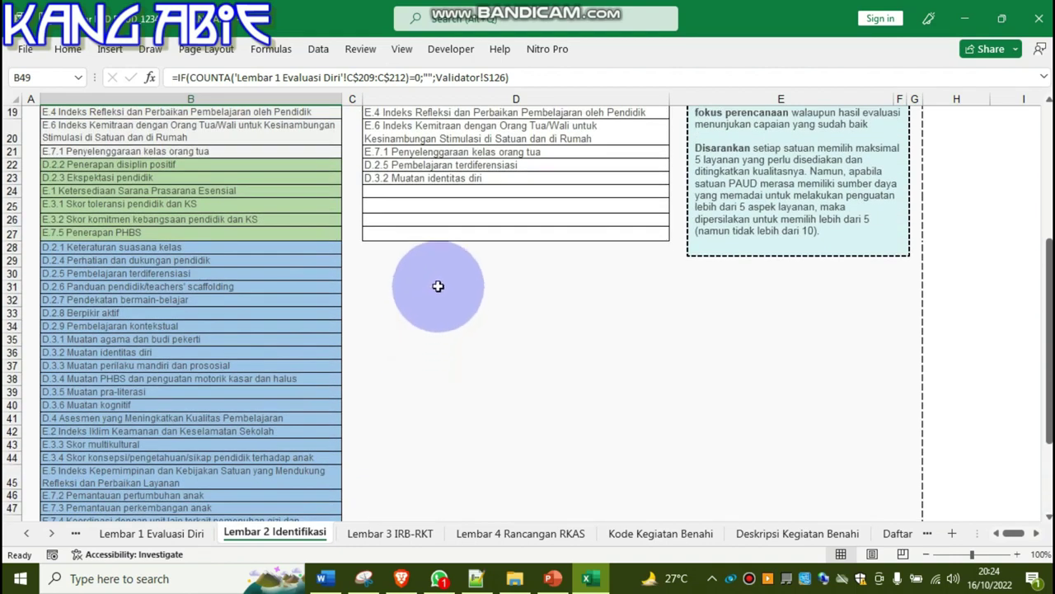
left_click(424, 165)
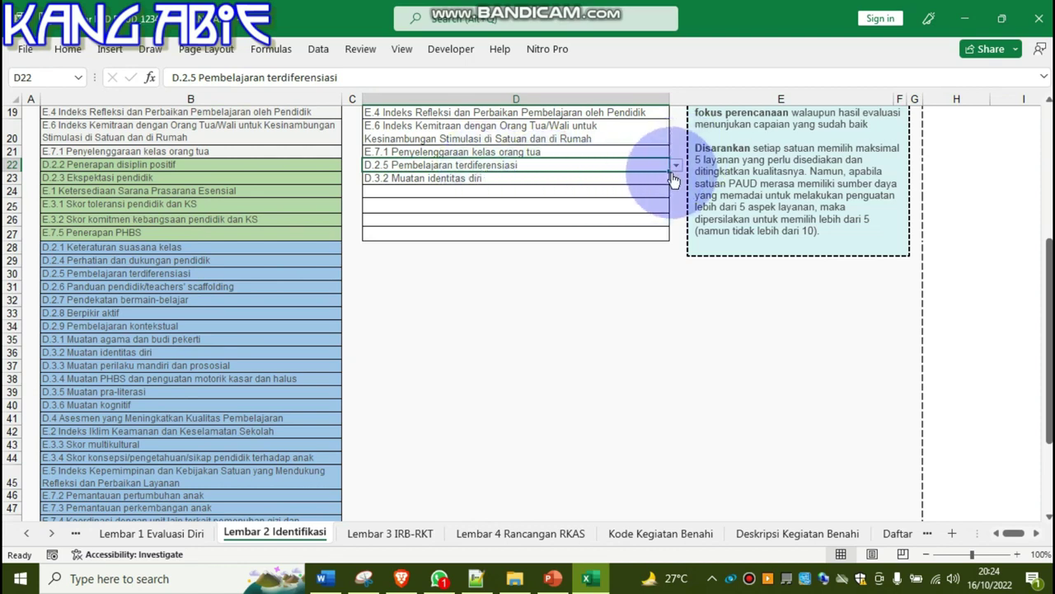
scroll(88, 394, "down", 3)
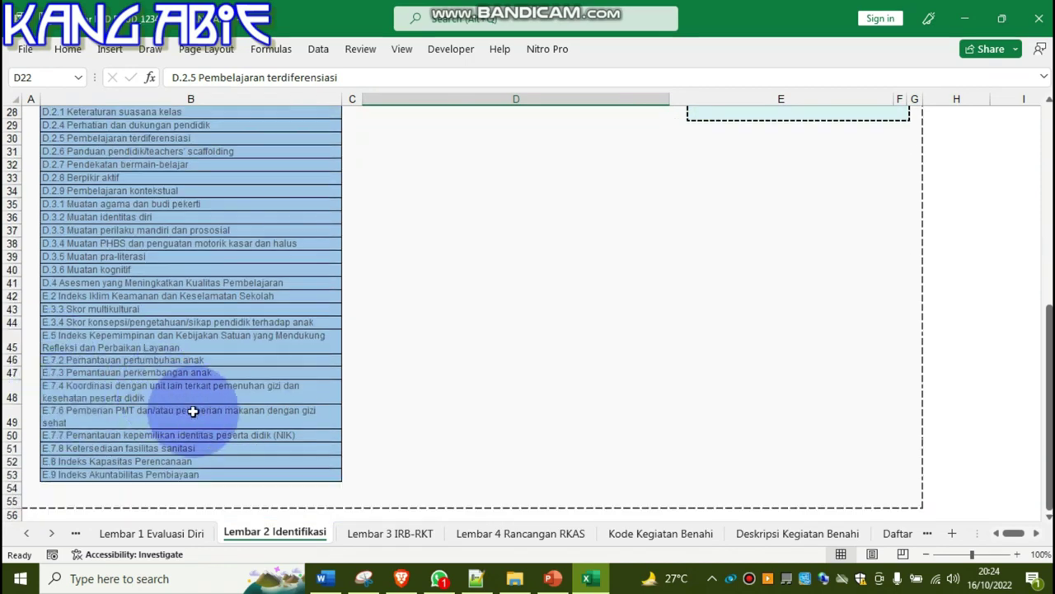
scroll(193, 411, "up", 3)
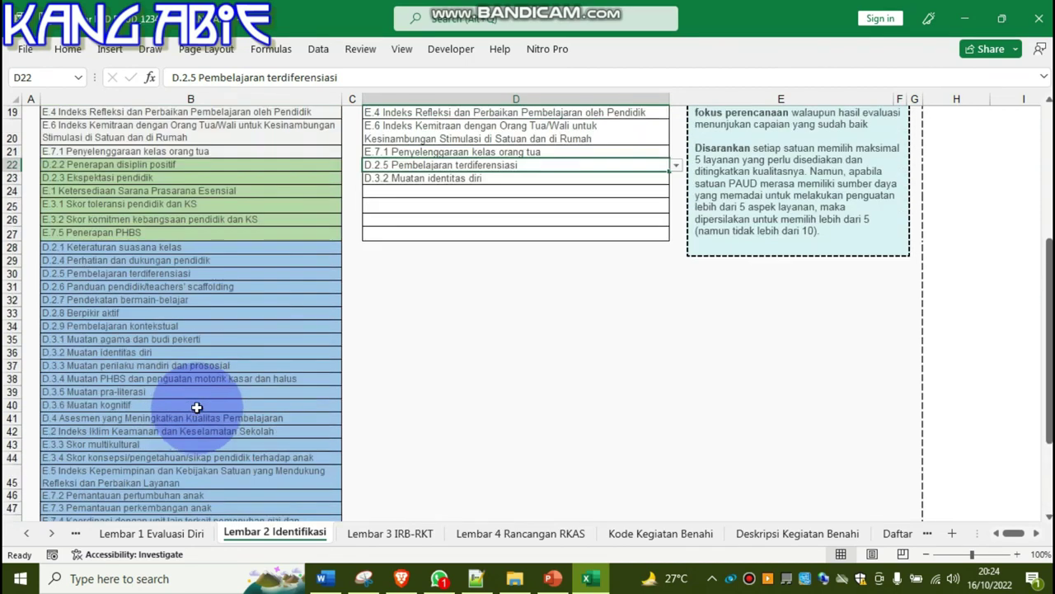
left_click(493, 179)
left_click(474, 167)
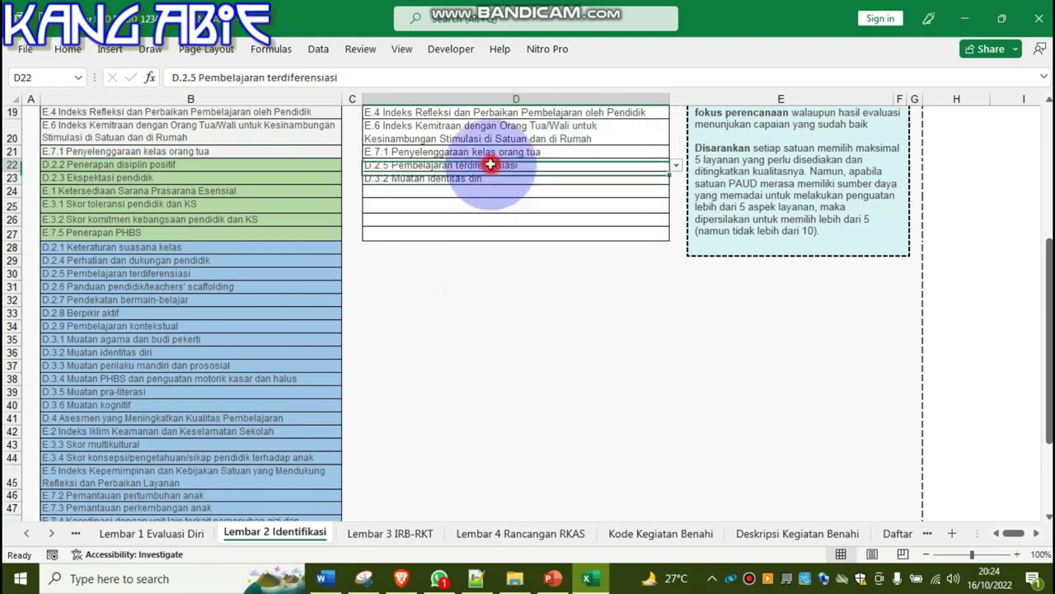
left_click(675, 167)
left_click(674, 244)
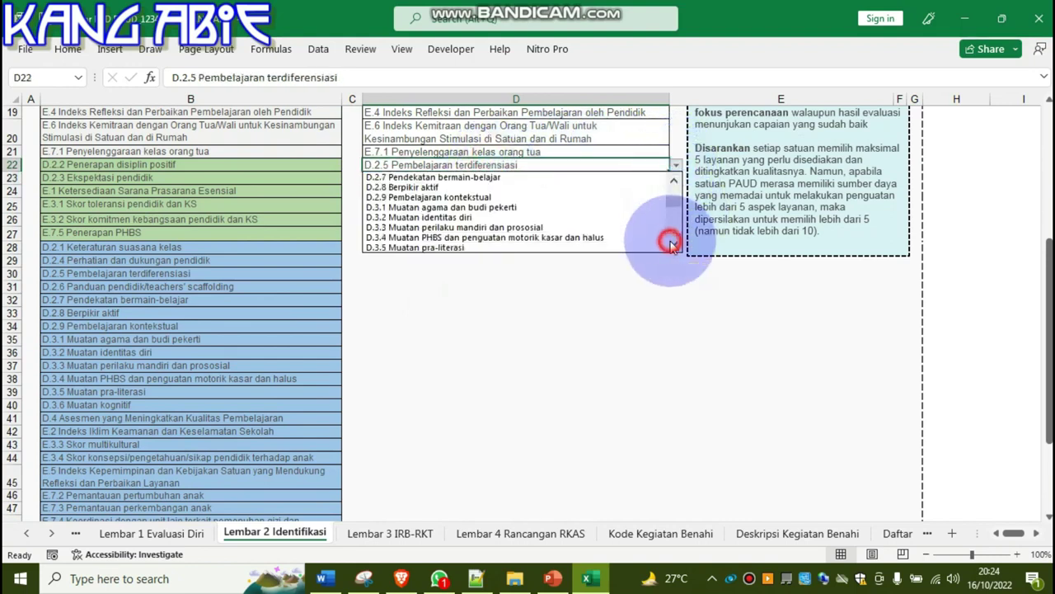
left_click(673, 245)
left_click(673, 245)
left_click(673, 245)
left_click(673, 245)
left_click(673, 245)
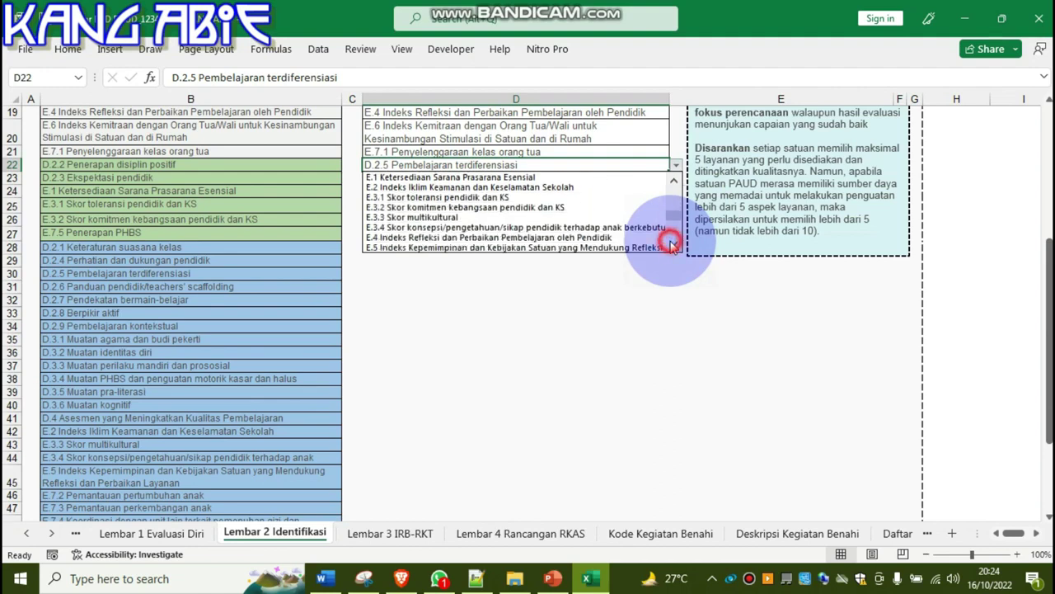
scroll(98, 435, "down", 3)
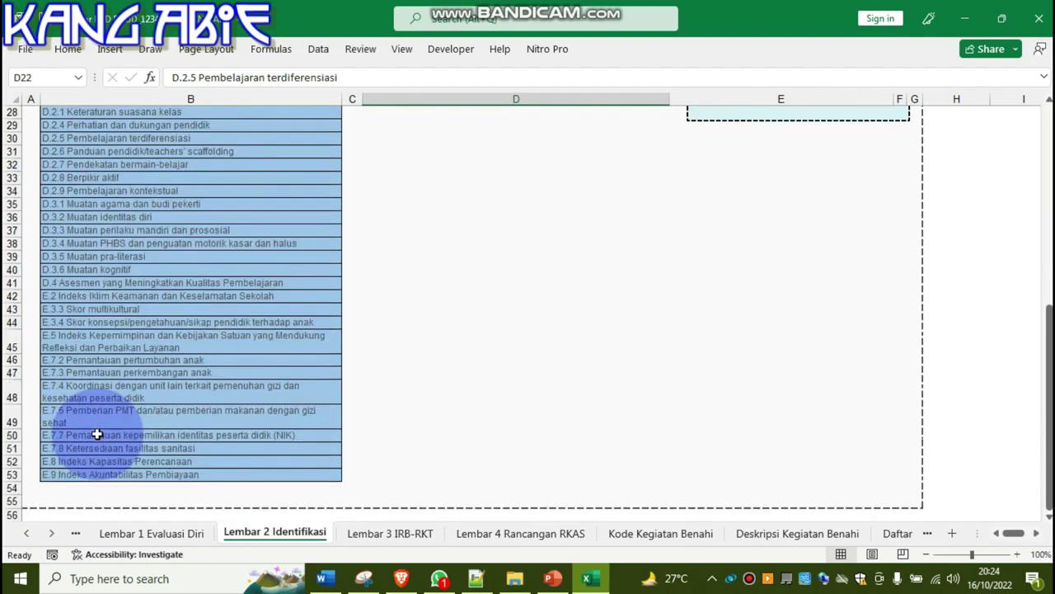
scroll(416, 327, "up", 4)
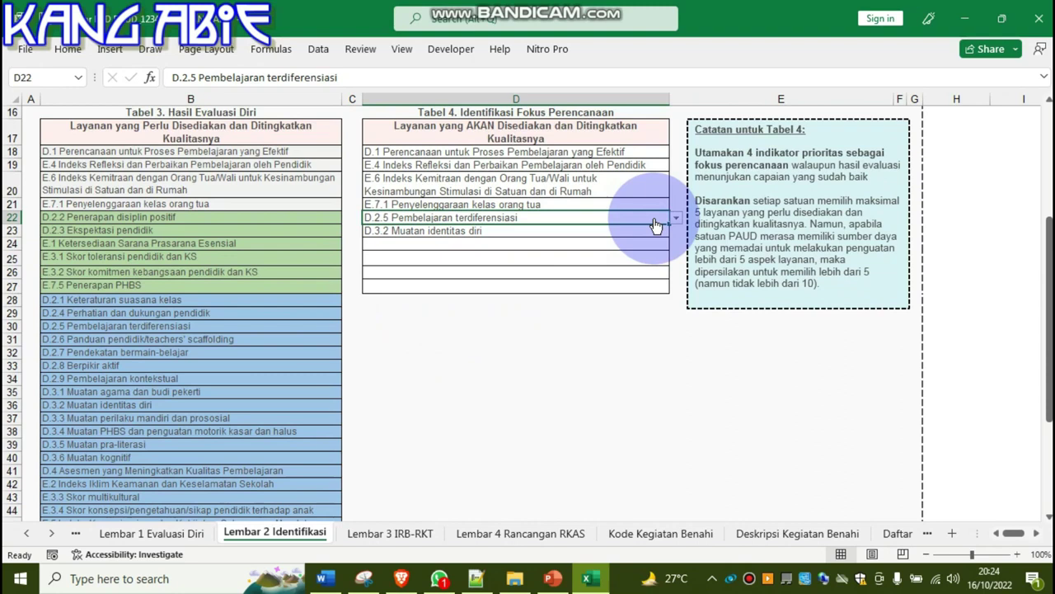
Change the service in row 22 of Tabel 4 to E.7.6 Pemberian PMT dan/atau pemberian makanan dengan gizi sehat.
left_click(676, 218)
left_click_drag(671, 239, 677, 274)
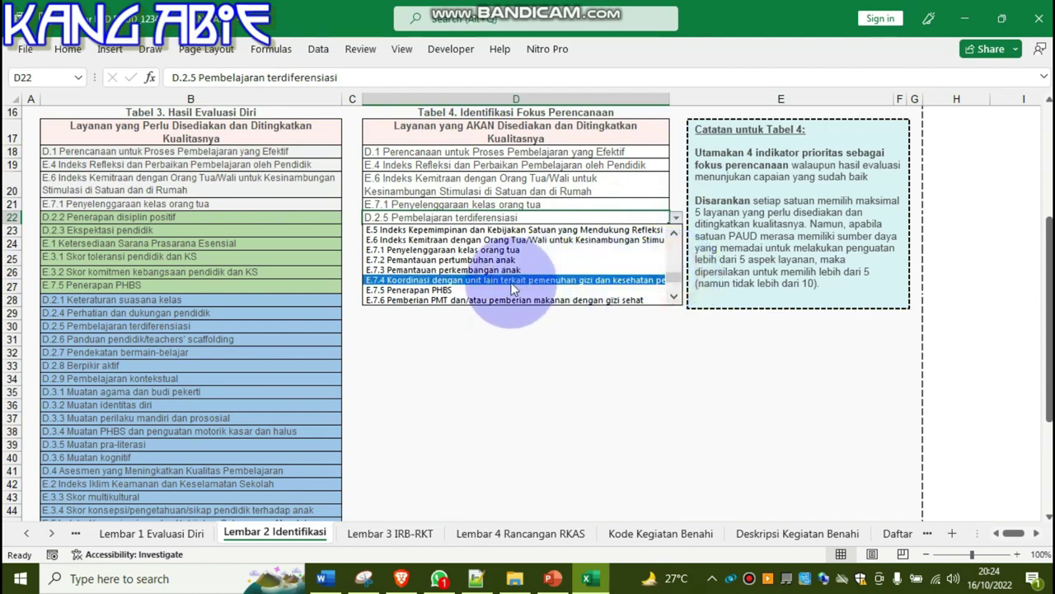
left_click(463, 301)
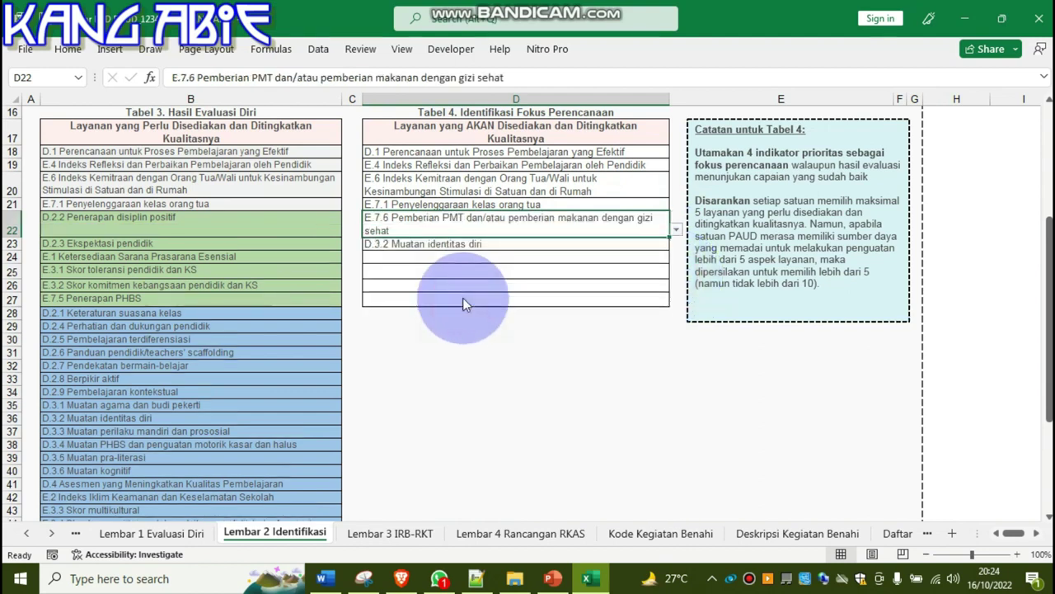
left_click(404, 250)
left_click(422, 224)
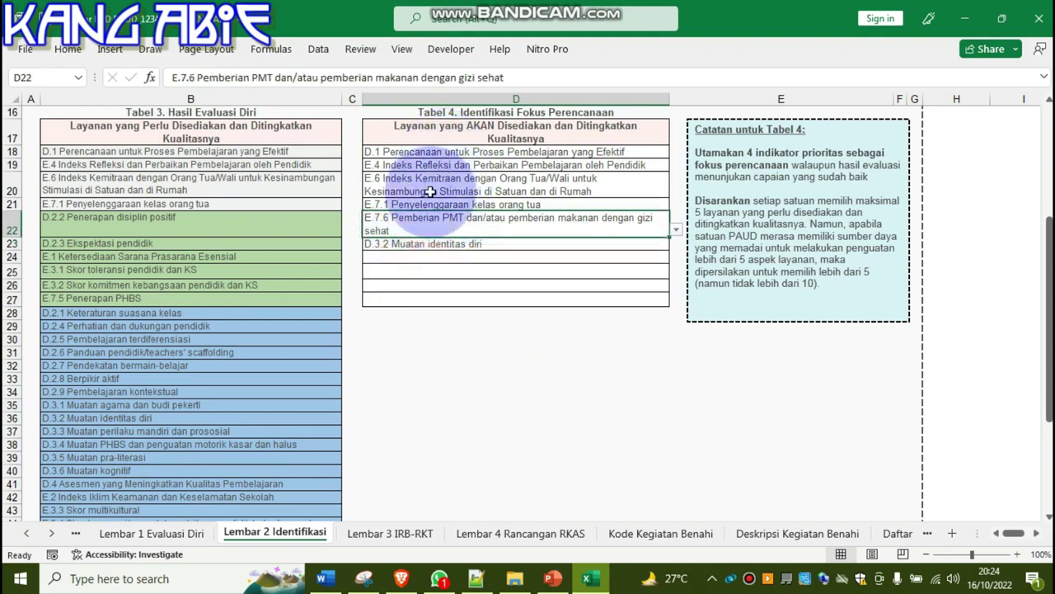
Review the blue services in Tabel 3 and change row 23 of Tabel 4 to D.4 Asesmen yang Meningkatkan Kualitas Pembelajaran.
left_click(463, 244)
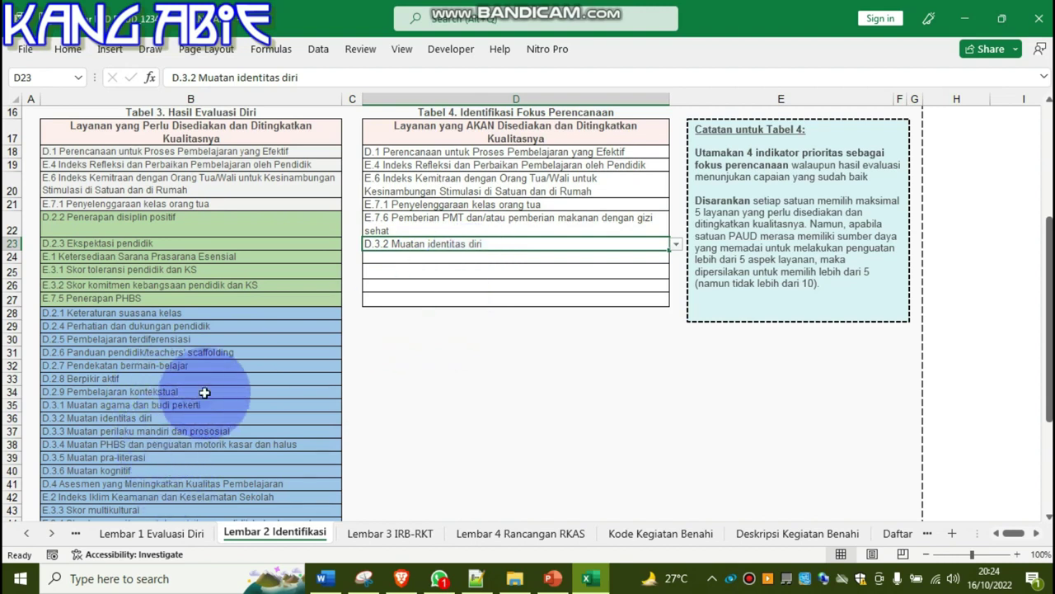
scroll(169, 373, "down", 1)
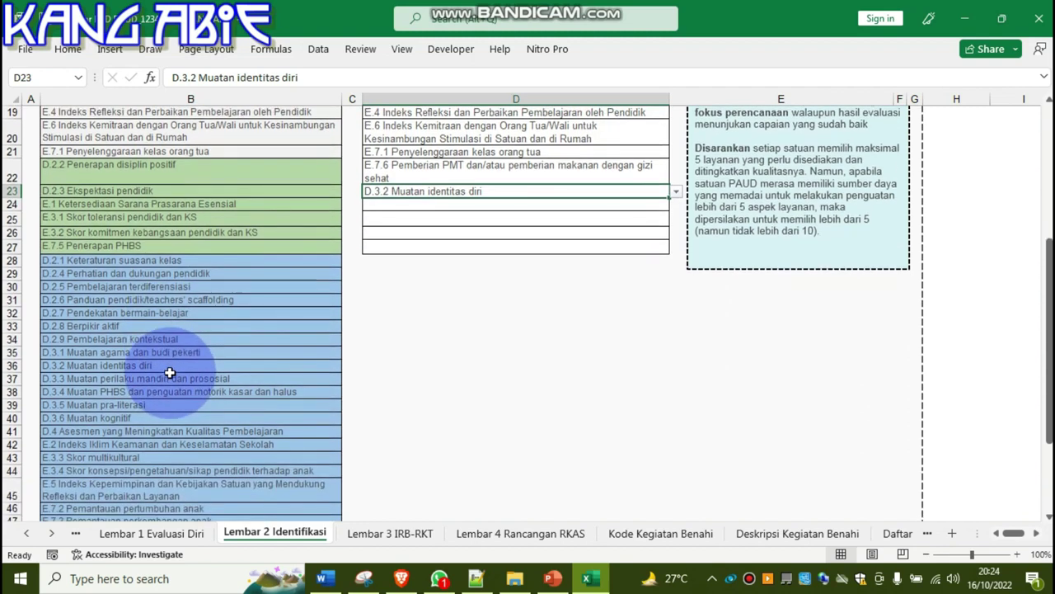
scroll(169, 373, "down", 1)
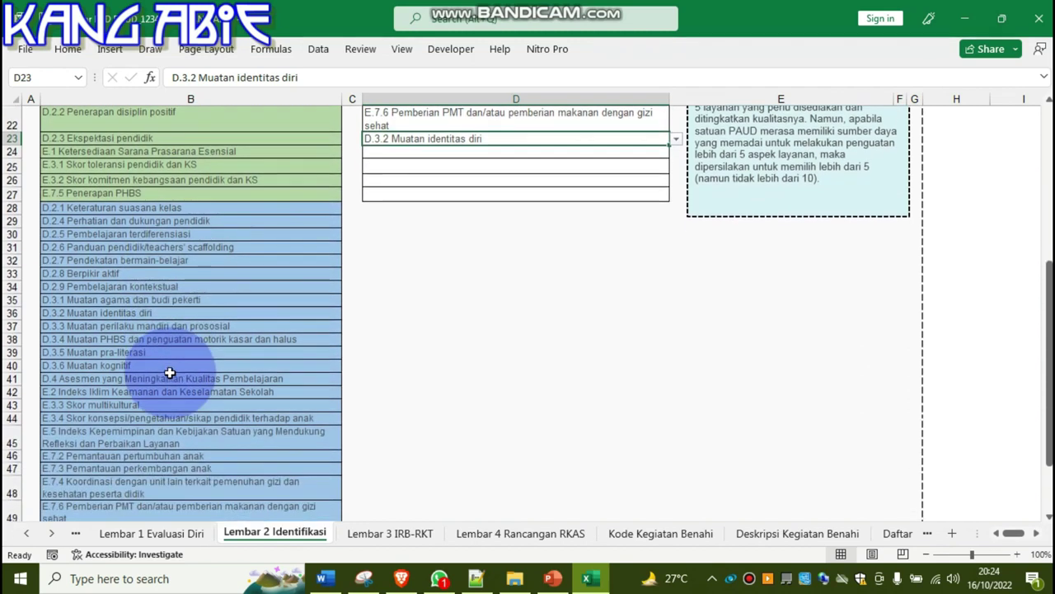
scroll(169, 373, "down", 2)
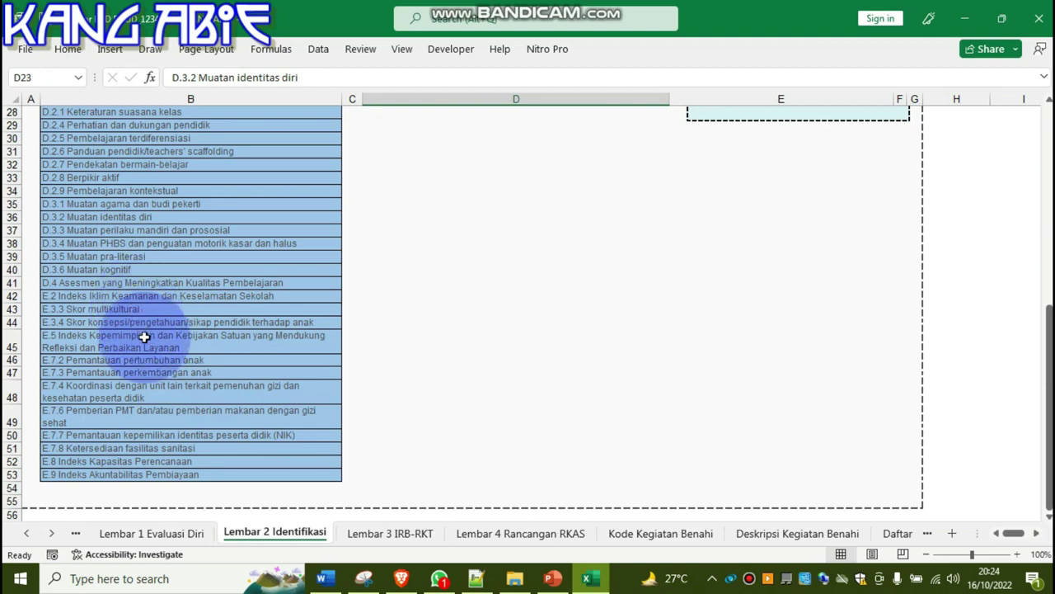
left_click(140, 311)
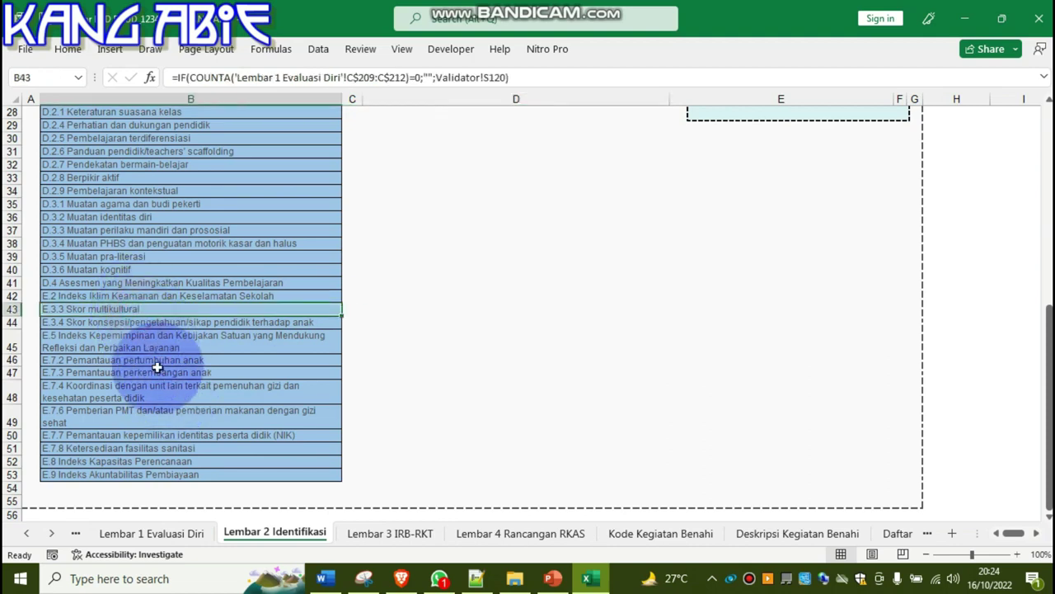
left_click(137, 280)
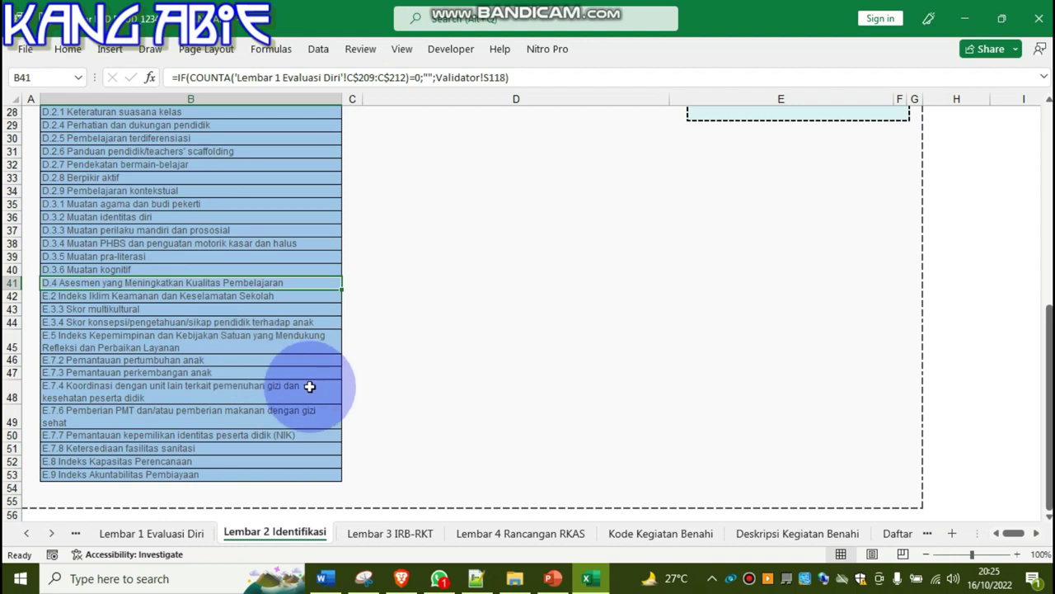
scroll(492, 396, "up", 5)
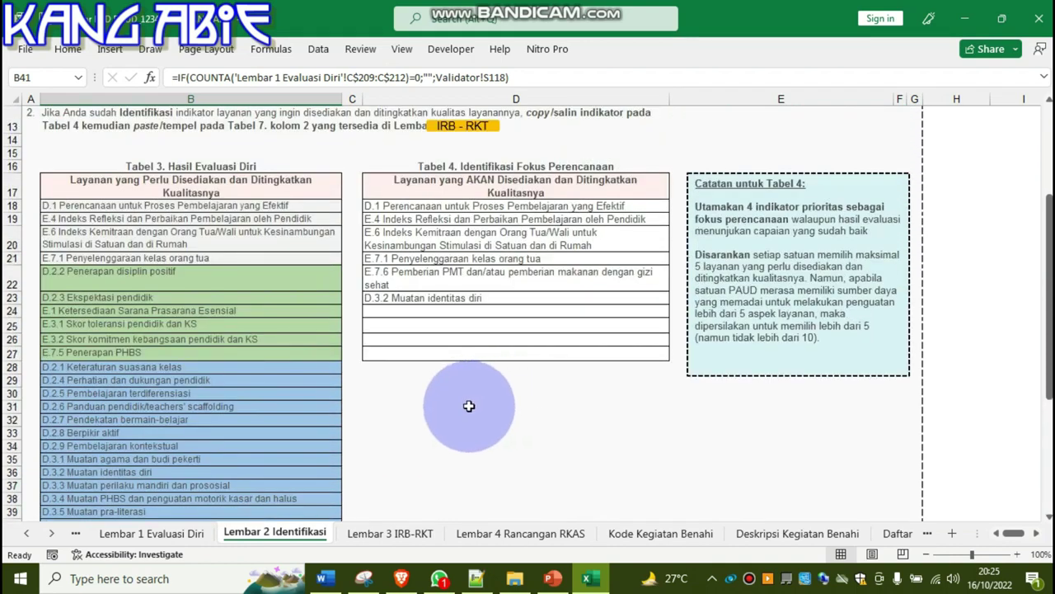
left_click(580, 297)
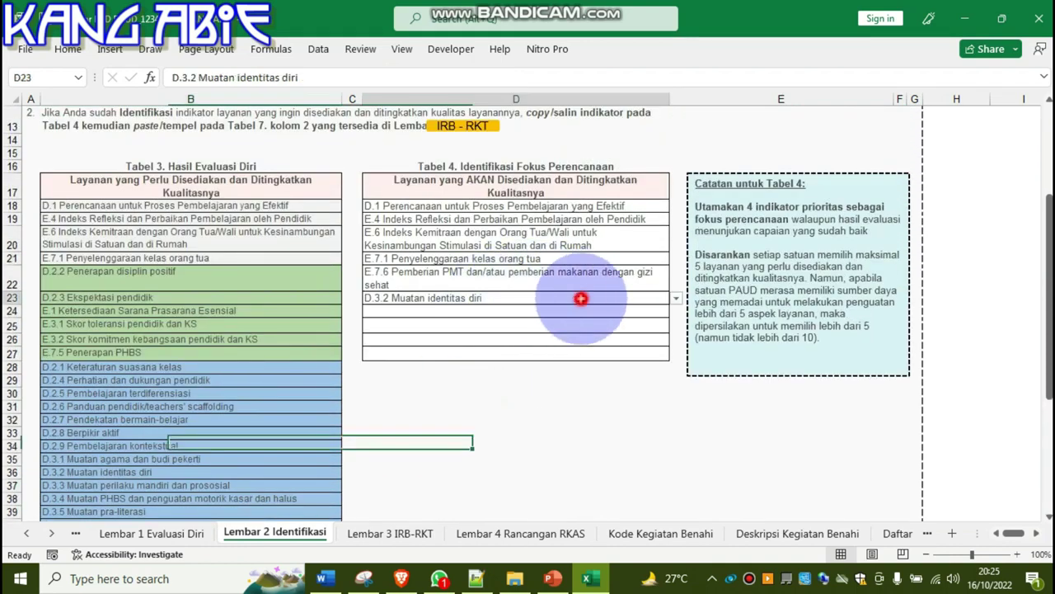
left_click(675, 298)
left_click_drag(675, 323, 675, 347)
left_click(545, 339)
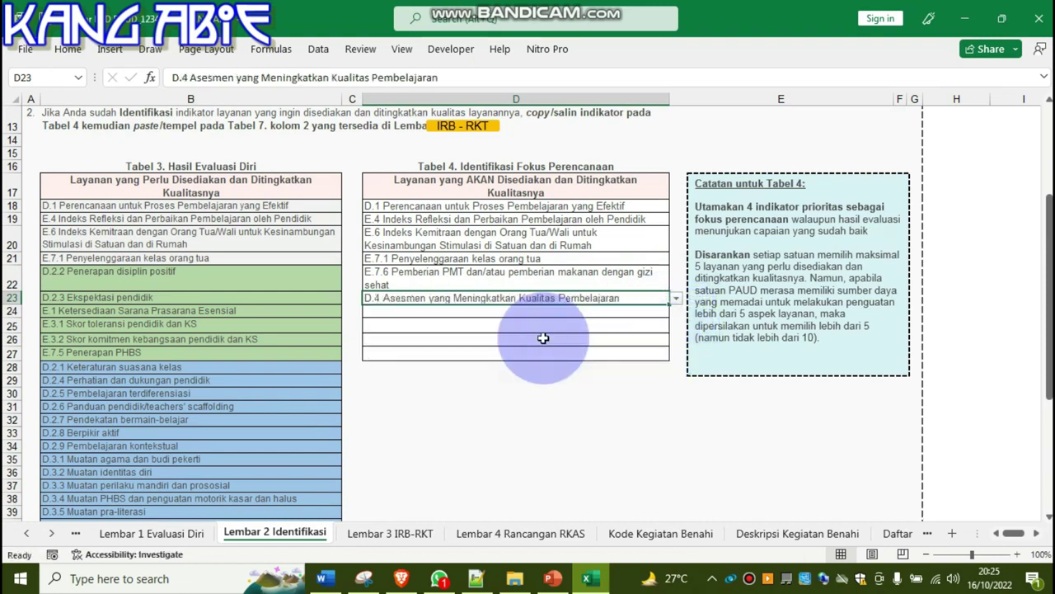
Add E.7.2 Pemantauan pertumbuhan anak from the blue services as the service in row 24 of Tabel 4.
left_click(444, 314)
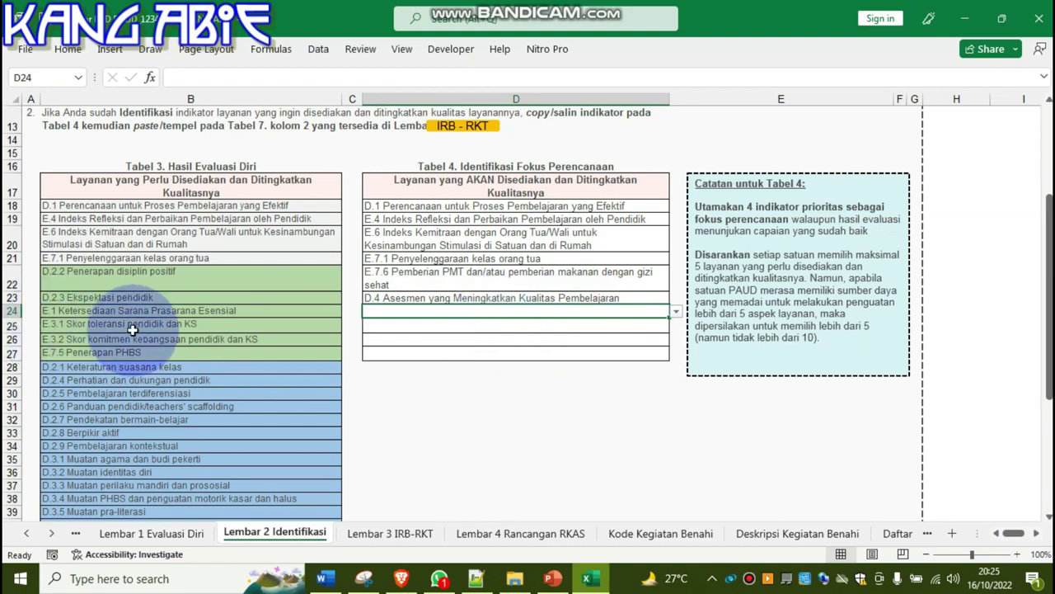
scroll(200, 403, "down", 3)
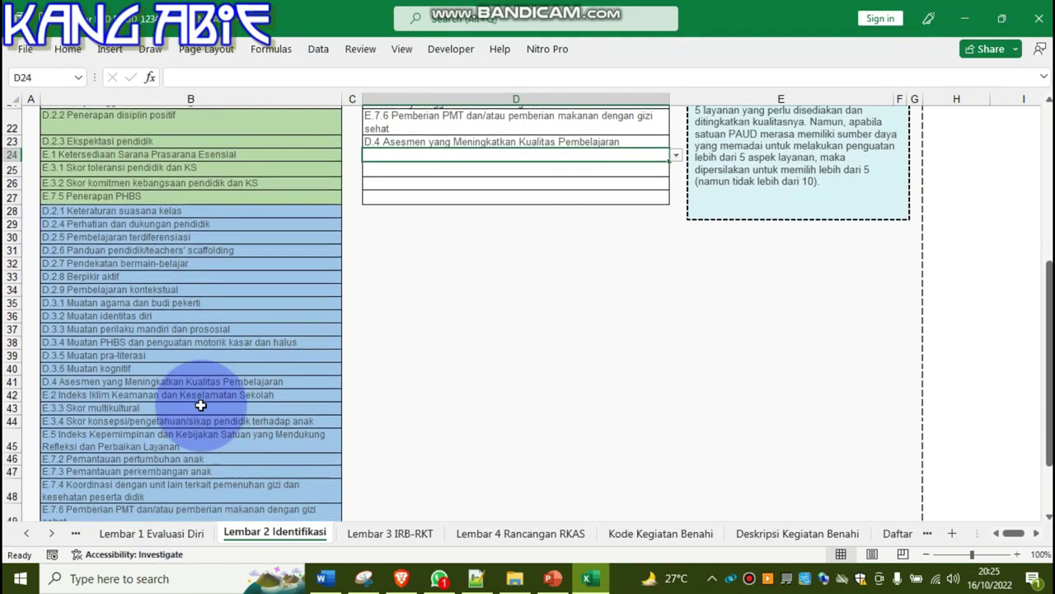
scroll(202, 405, "down", 1)
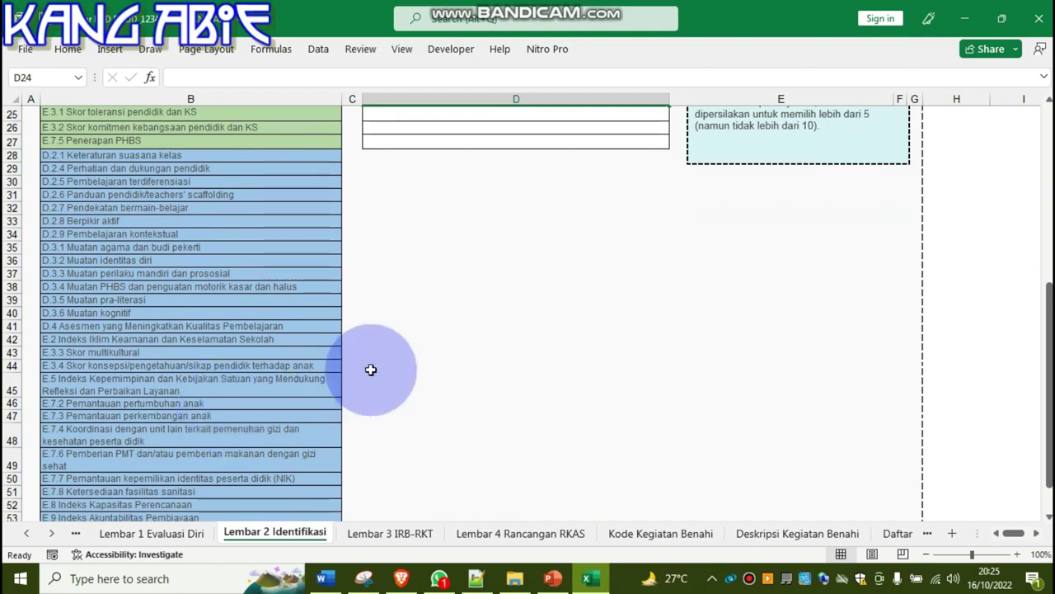
scroll(375, 362, "up", 3)
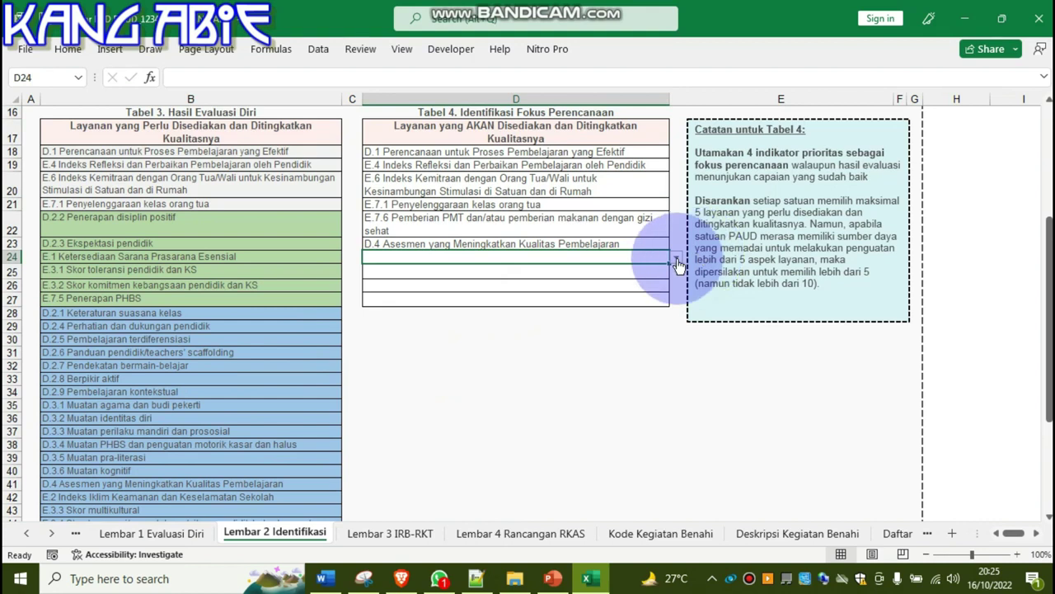
left_click(676, 260)
left_click_drag(673, 287, 677, 313)
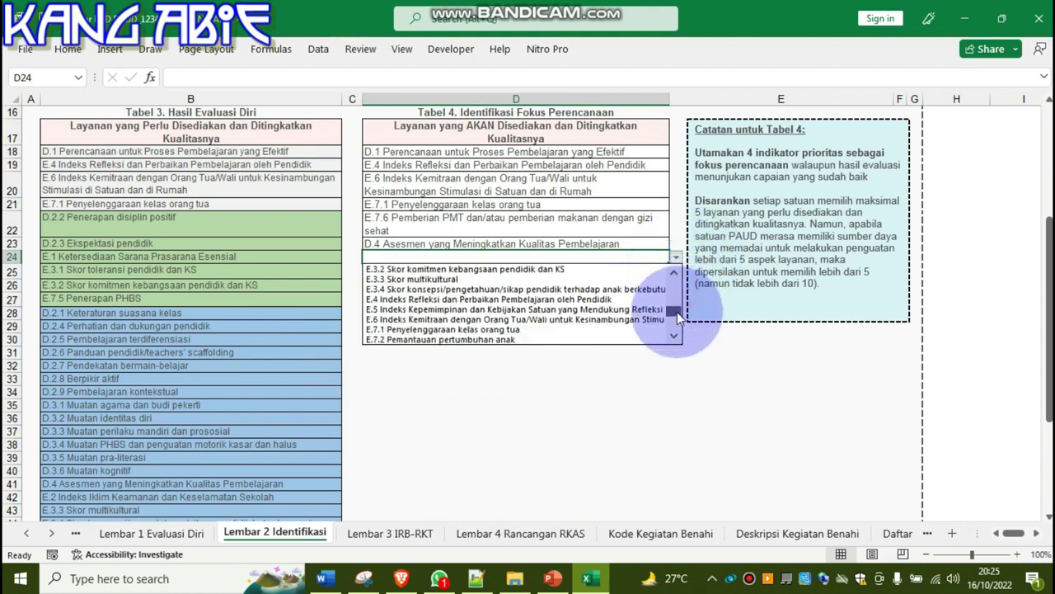
left_click(504, 338)
Add D.2.8 Berpikir aktif from the blue services as the service in row 25 of Tabel 4.
left_click(400, 271)
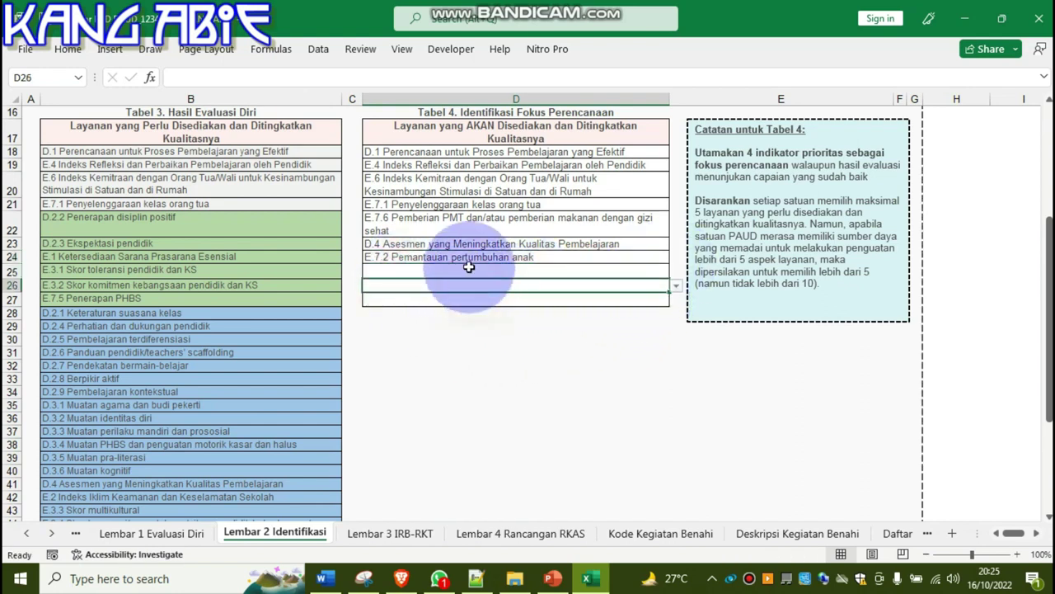
scroll(142, 414, "down", 1)
scroll(142, 413, "down", 4)
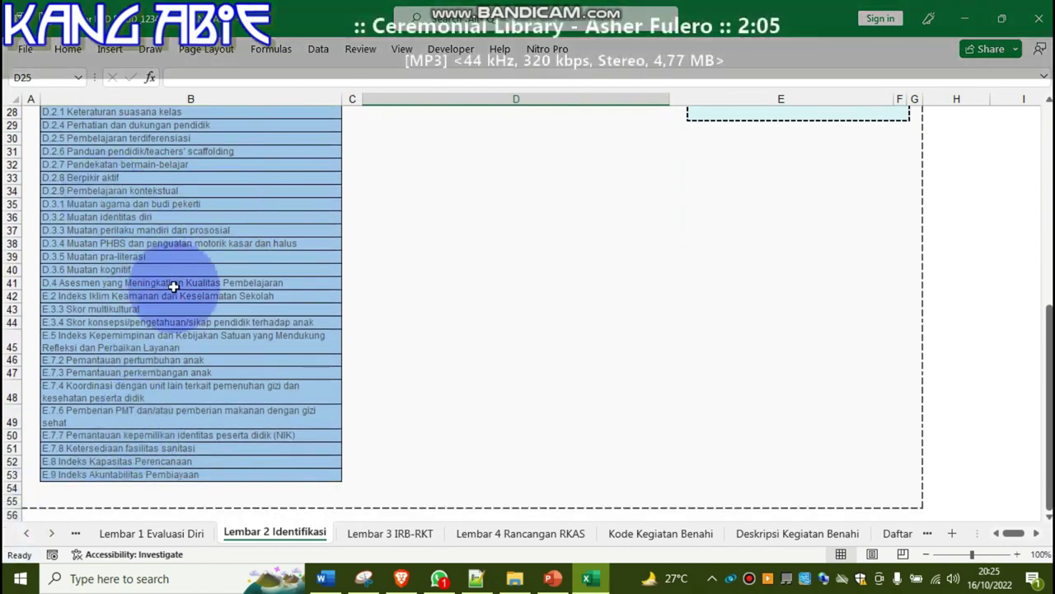
scroll(208, 347, "up", 4)
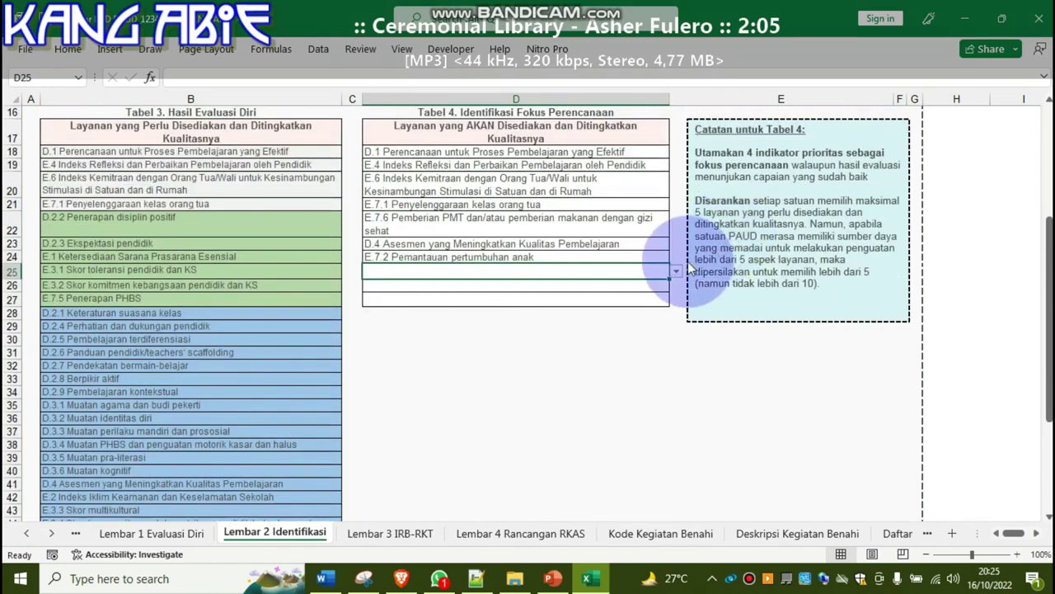
left_click(675, 274)
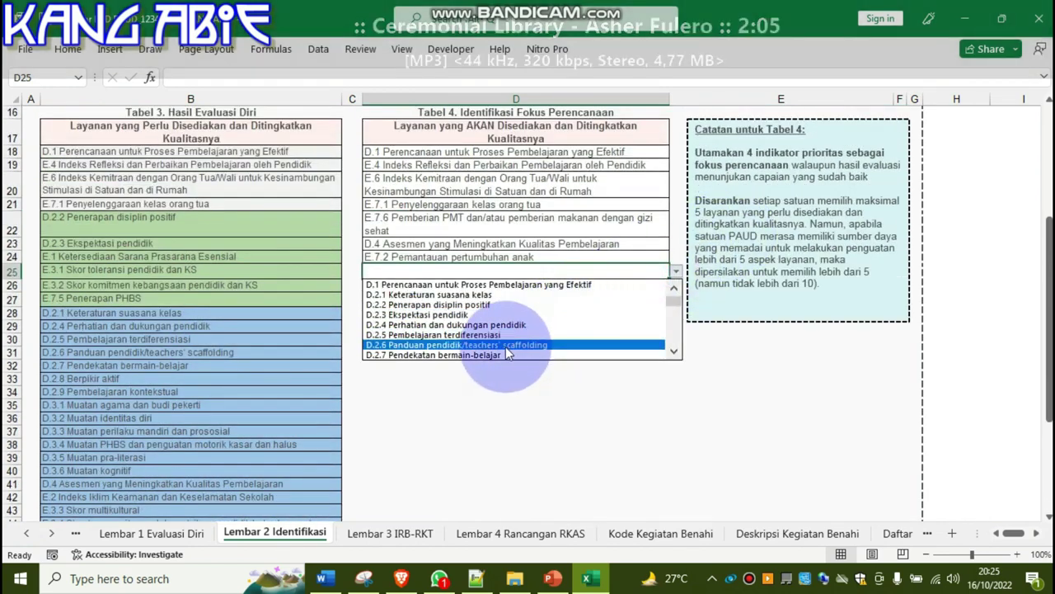
left_click(672, 349)
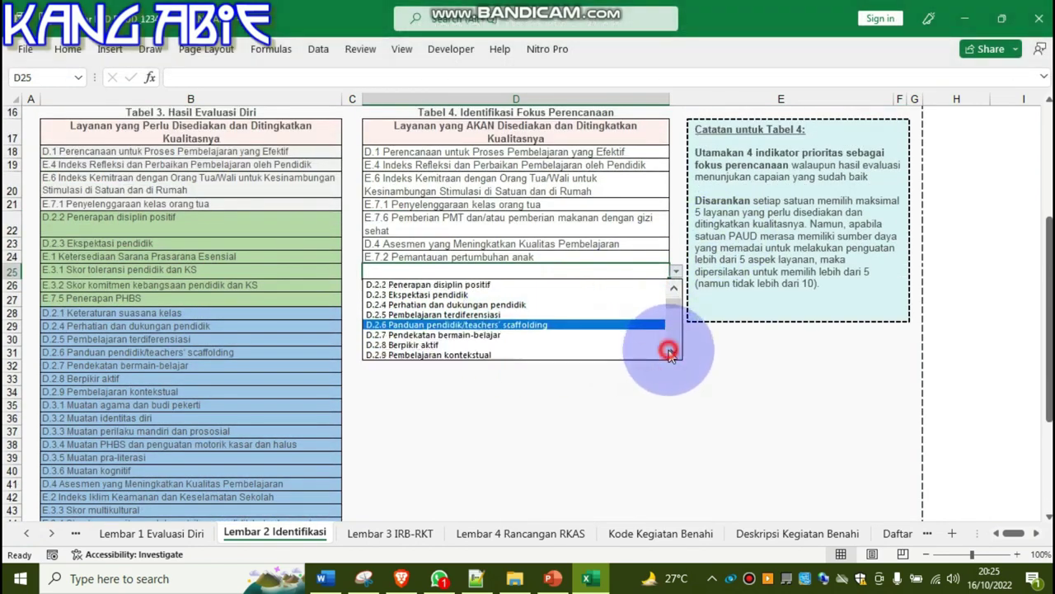
left_click(496, 350)
left_click(527, 342)
Review the filling instructions and compare the self-evaluation results in Tabel 3 with the services chosen in Tabel 4.
scroll(478, 323, "up", 4)
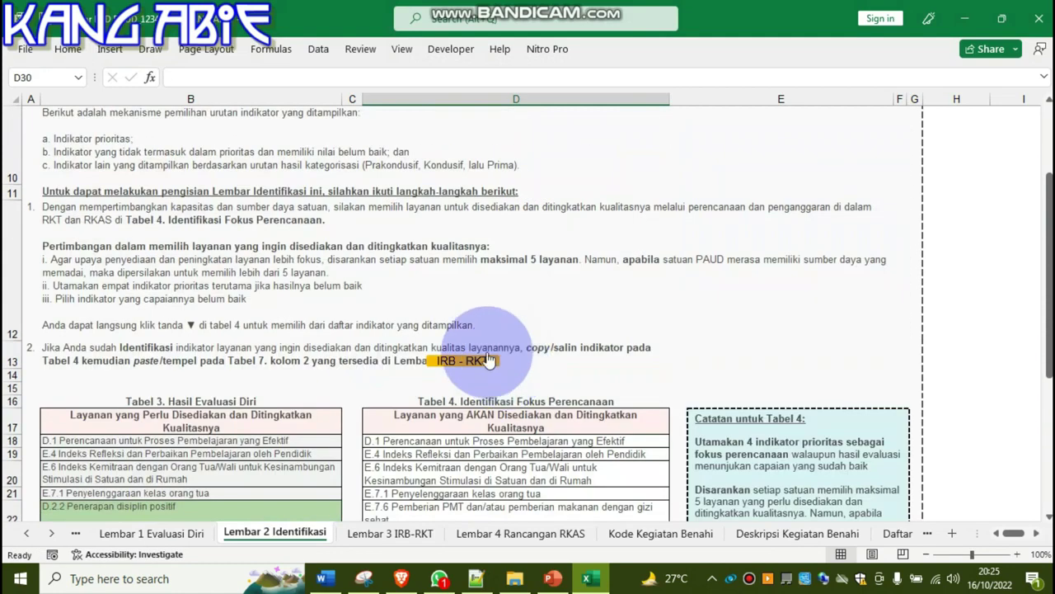
scroll(555, 386, "down", 1)
scroll(553, 387, "down", 4)
scroll(540, 388, "up", 1)
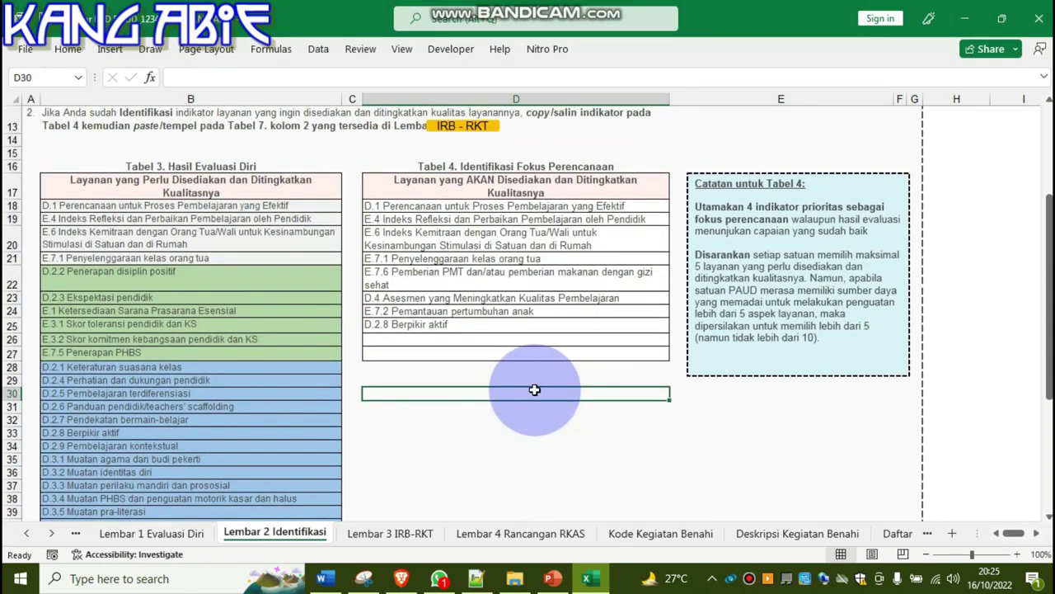
left_click(463, 447)
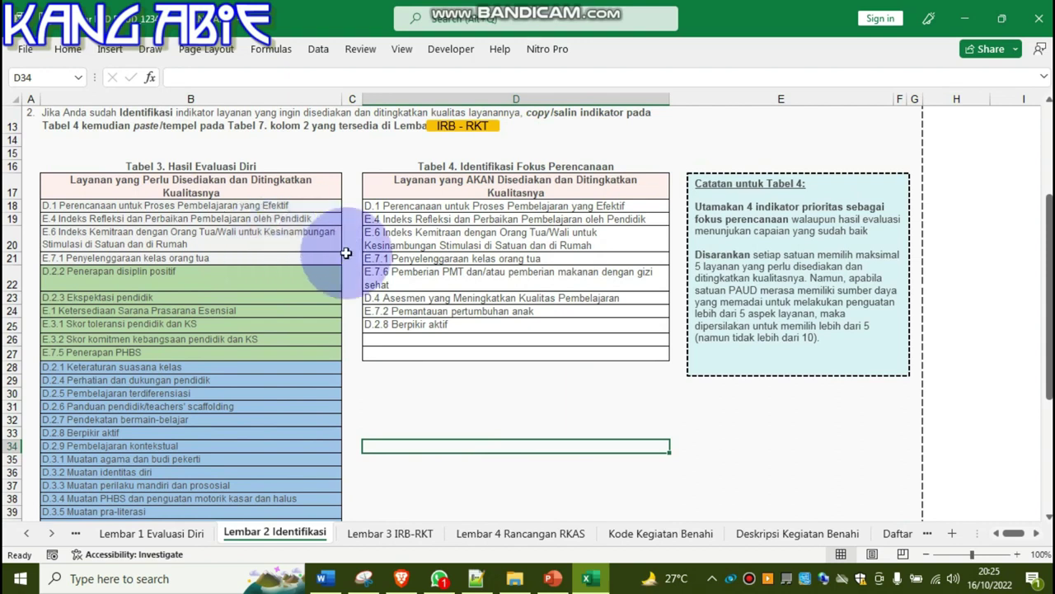
left_click(180, 168)
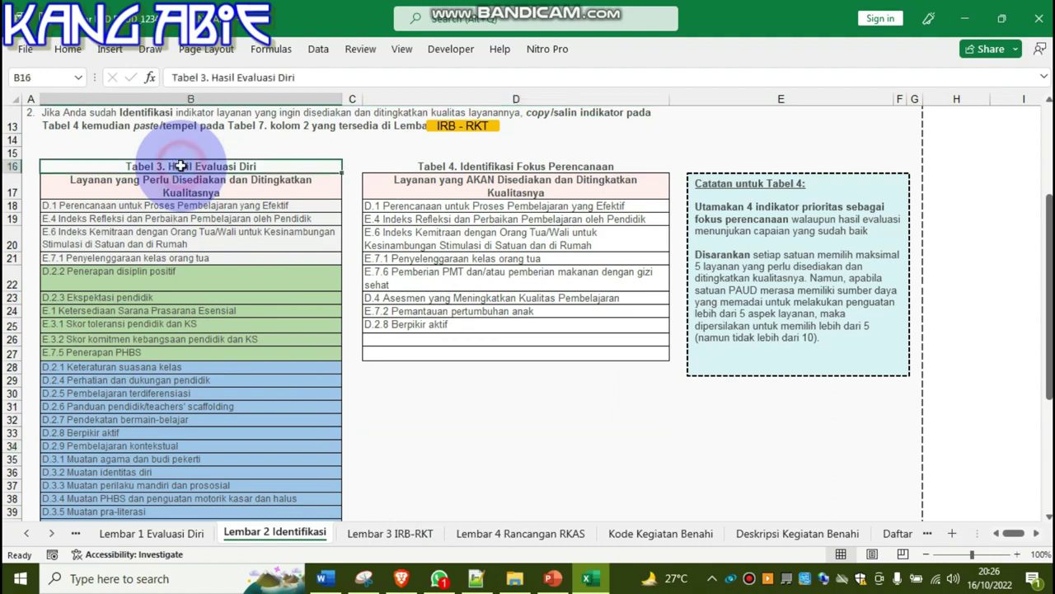
left_click(163, 207)
scroll(157, 240, "down", 1)
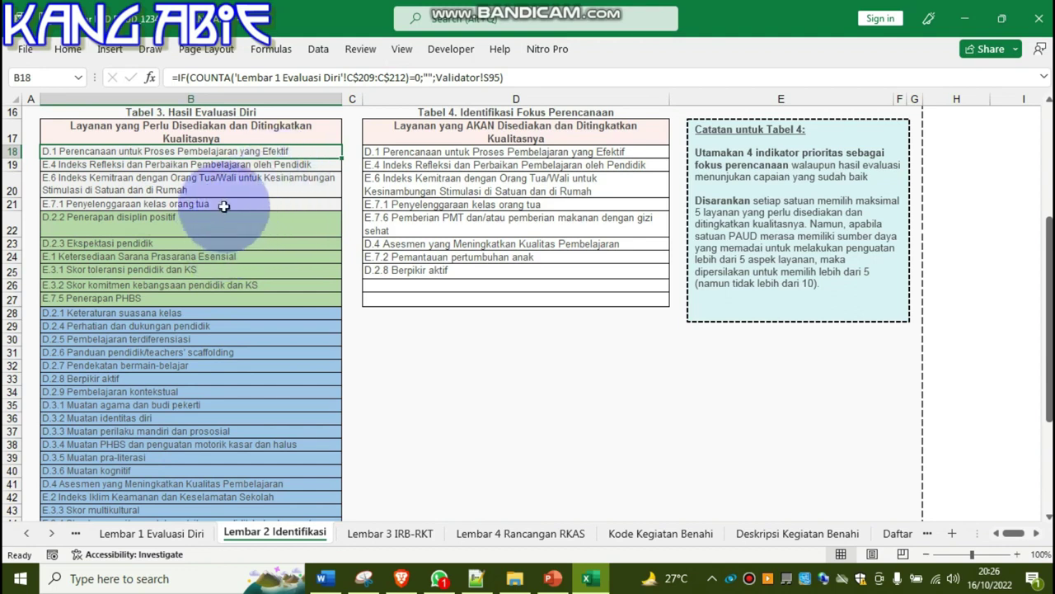
left_click(445, 154)
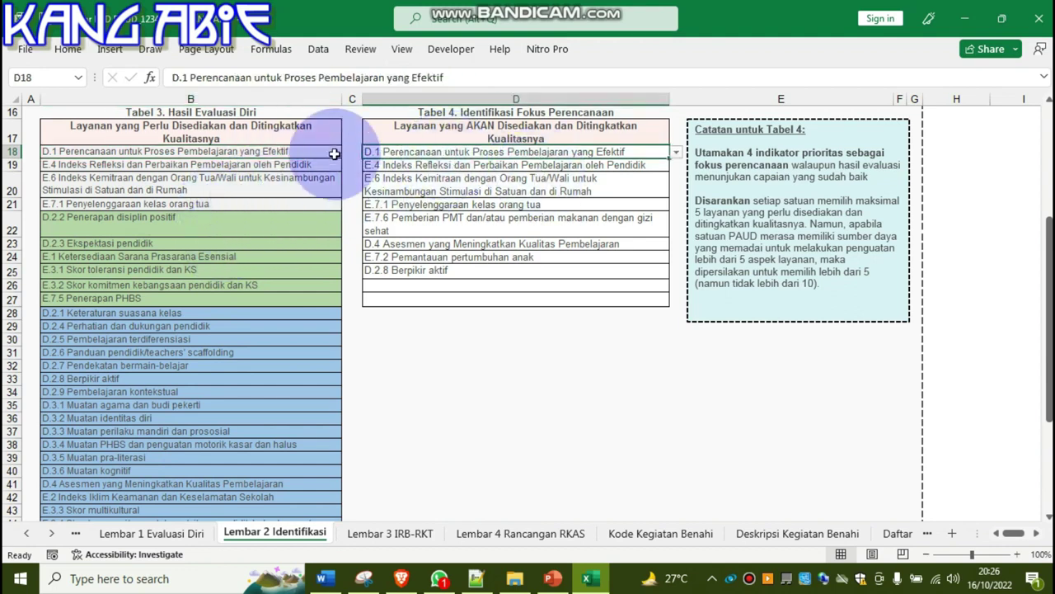
scroll(524, 237, "up", 1)
scroll(524, 237, "up", 1)
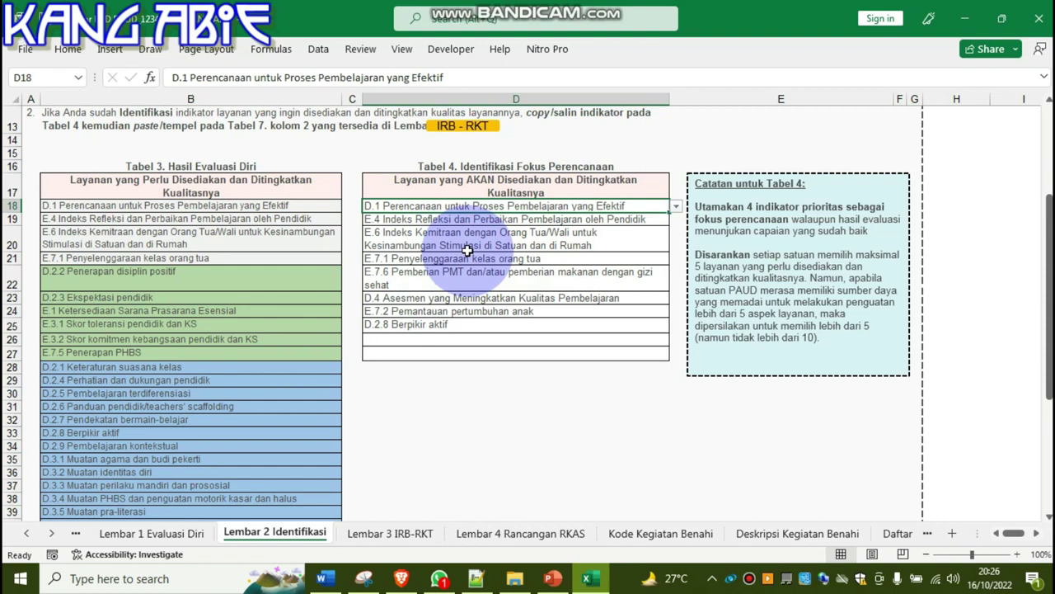
Compare the four priority indicators in rows 18 to 21 of Tabel 3 with the matching entries in Tabel 4.
left_click_drag(233, 205, 262, 268)
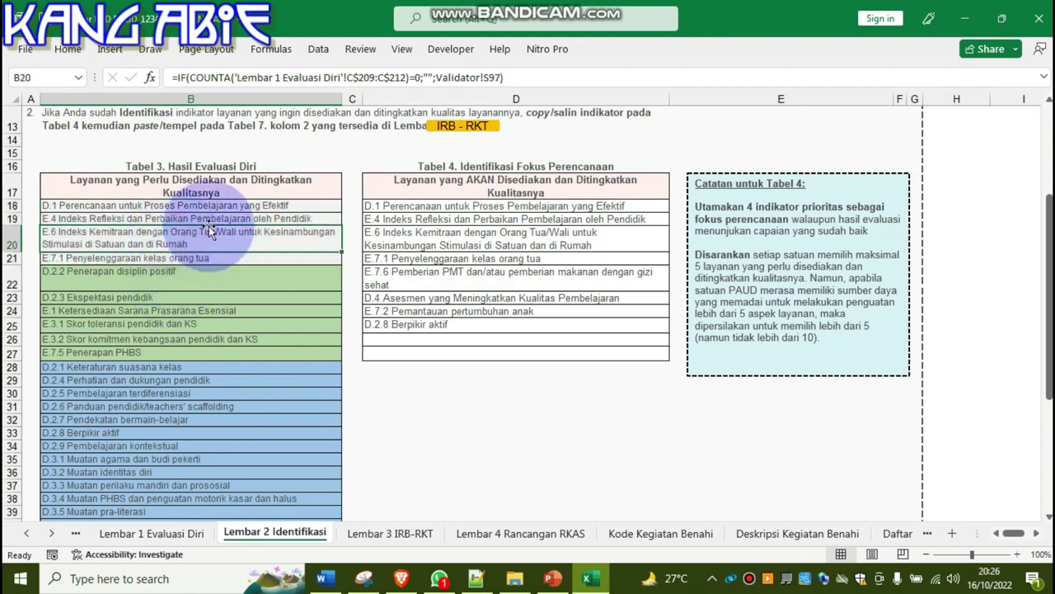
left_click_drag(202, 208, 204, 259)
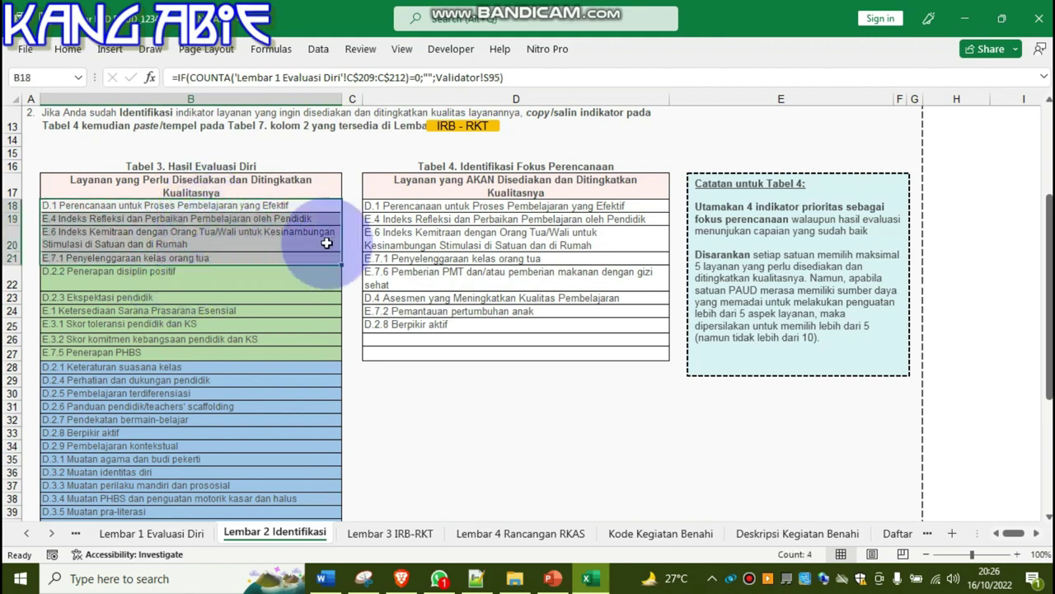
left_click(144, 209)
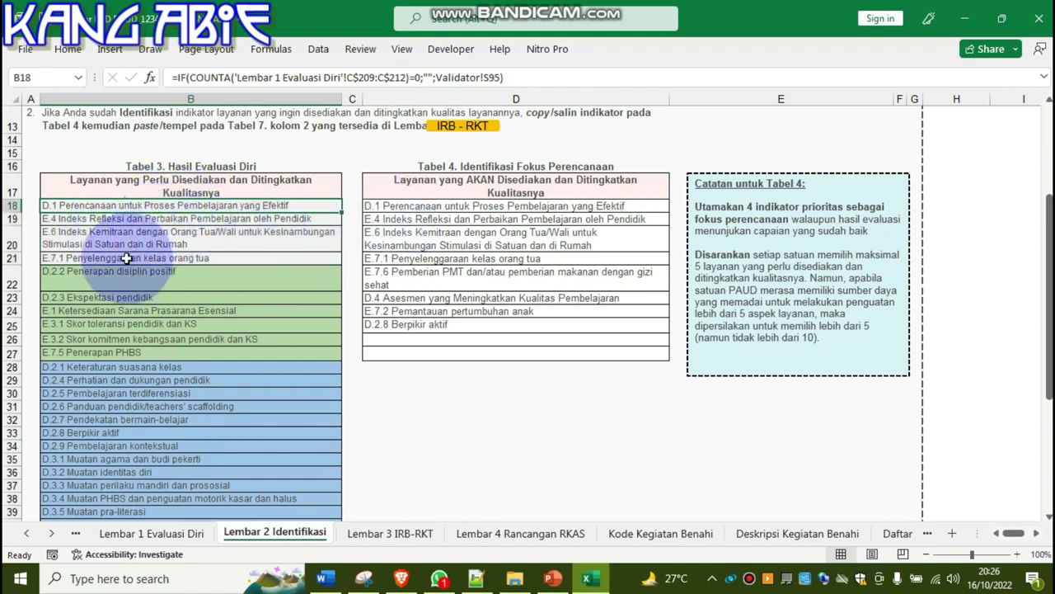
left_click(436, 207)
left_click(429, 220)
left_click(420, 207)
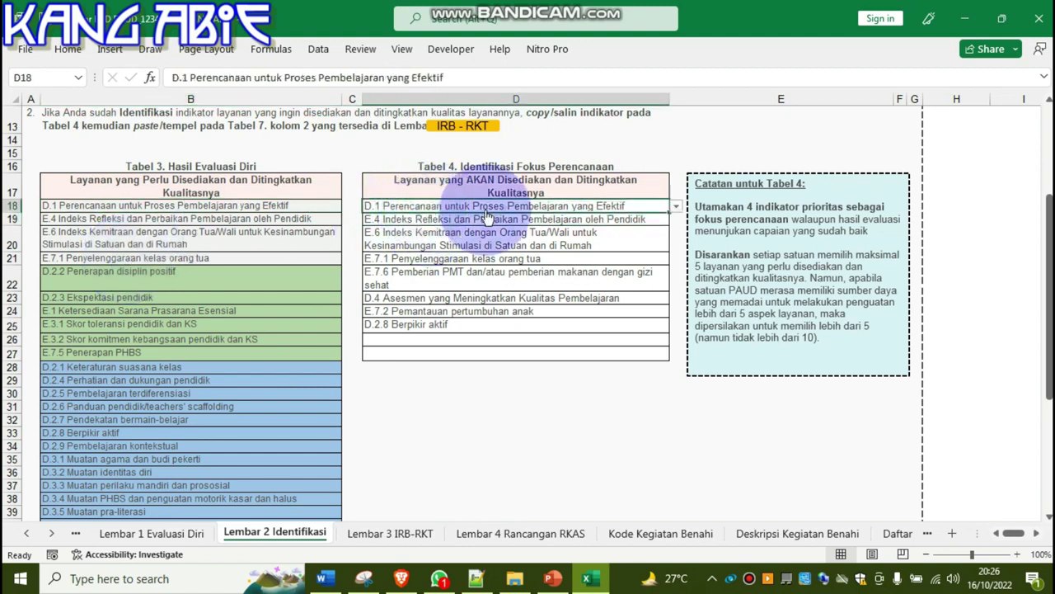
left_click(674, 206)
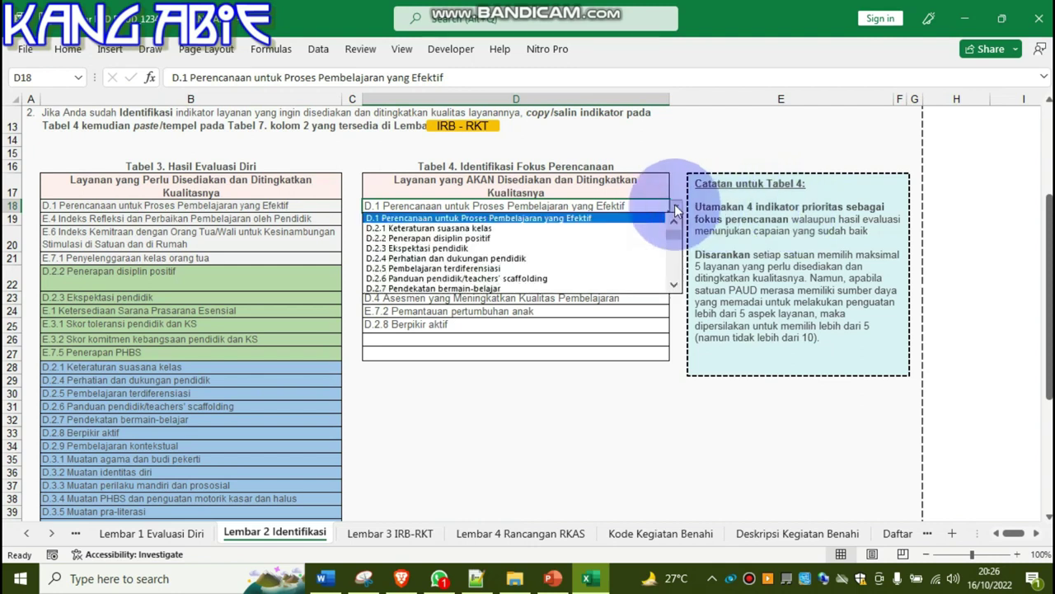
left_click(390, 218)
left_click(389, 218)
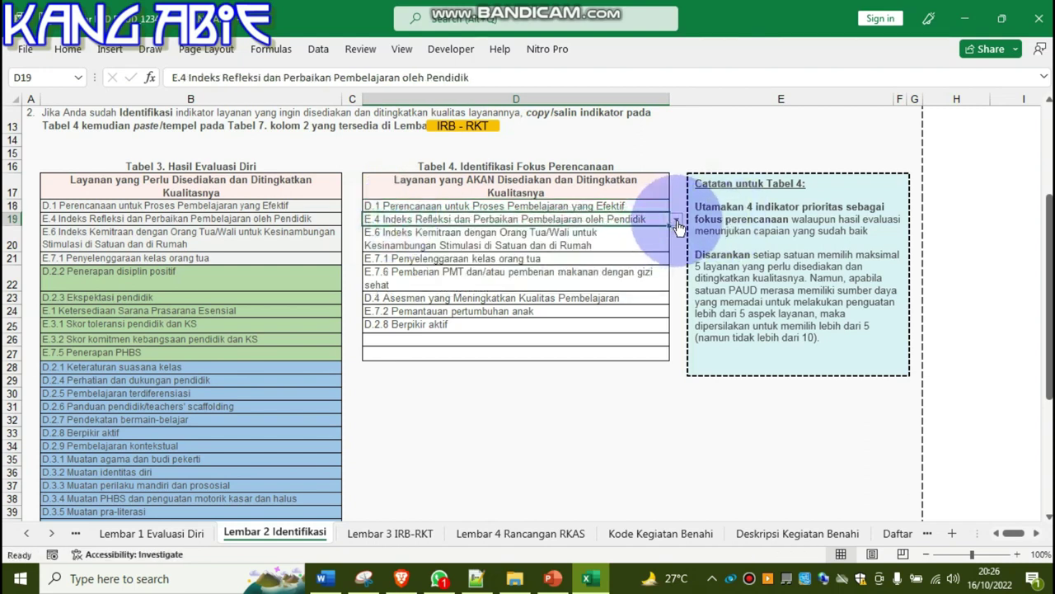
left_click(676, 227)
left_click(150, 217)
left_click(137, 203)
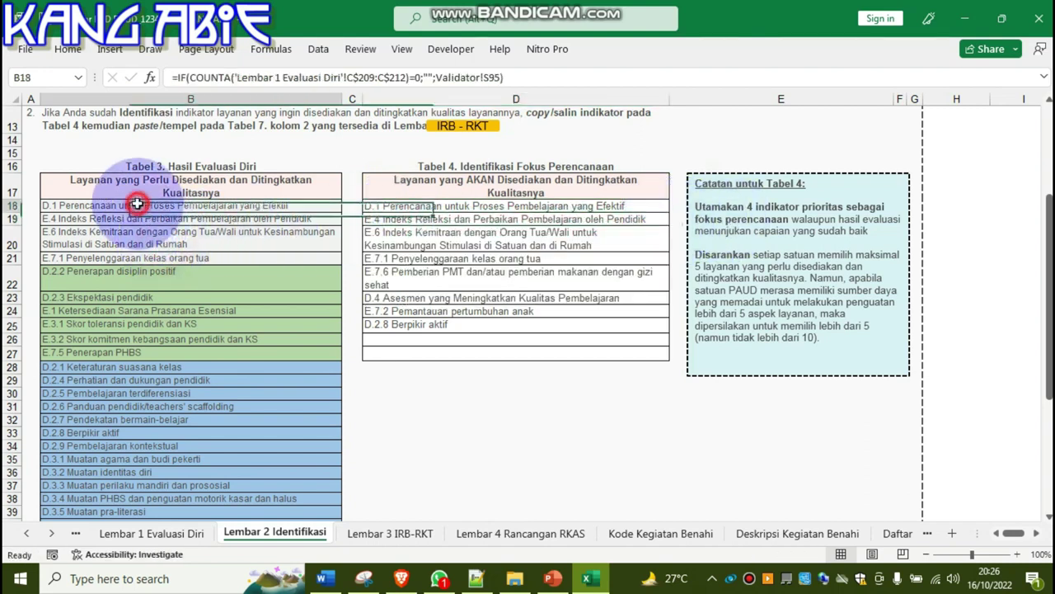
left_click(141, 239)
left_click(428, 244)
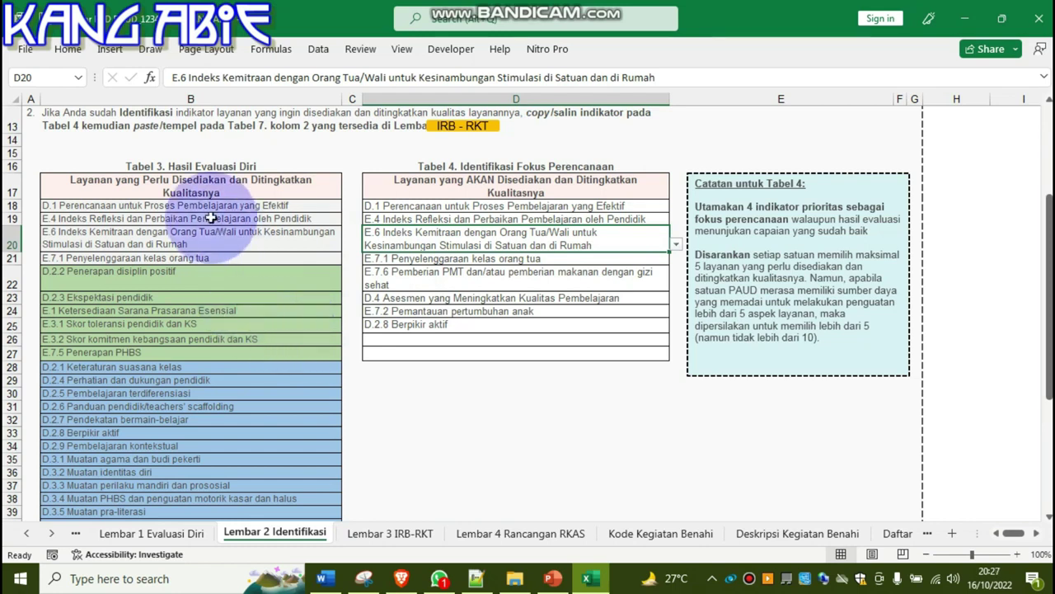
Check the additional services in rows 22 to 25 of Tabel 4 and reread the instruction on copying them to Tabel 7.
left_click_drag(207, 206, 207, 242)
left_click(379, 314)
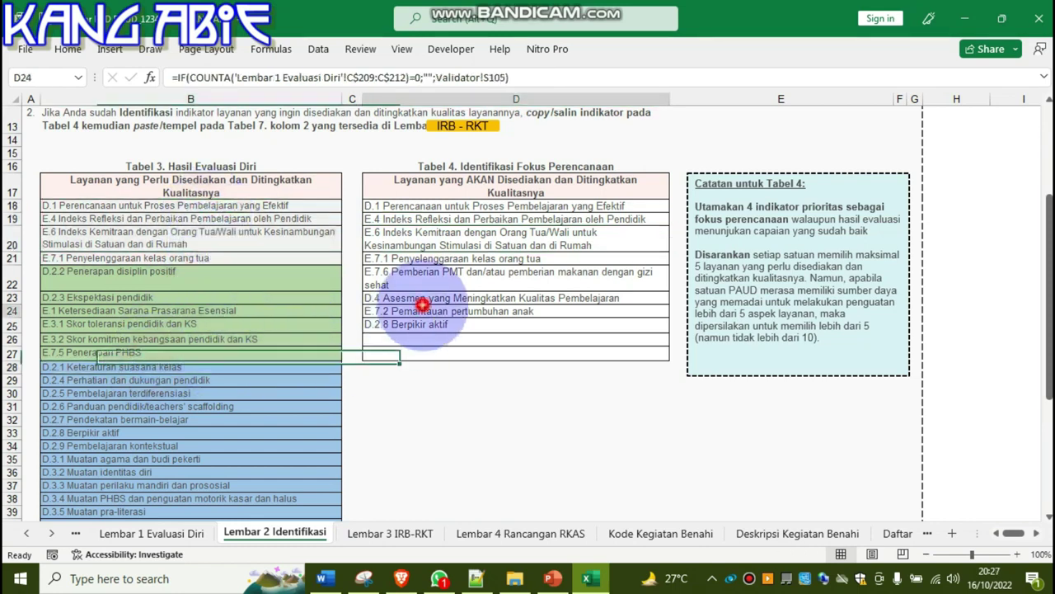
left_click(417, 324)
left_click(495, 285)
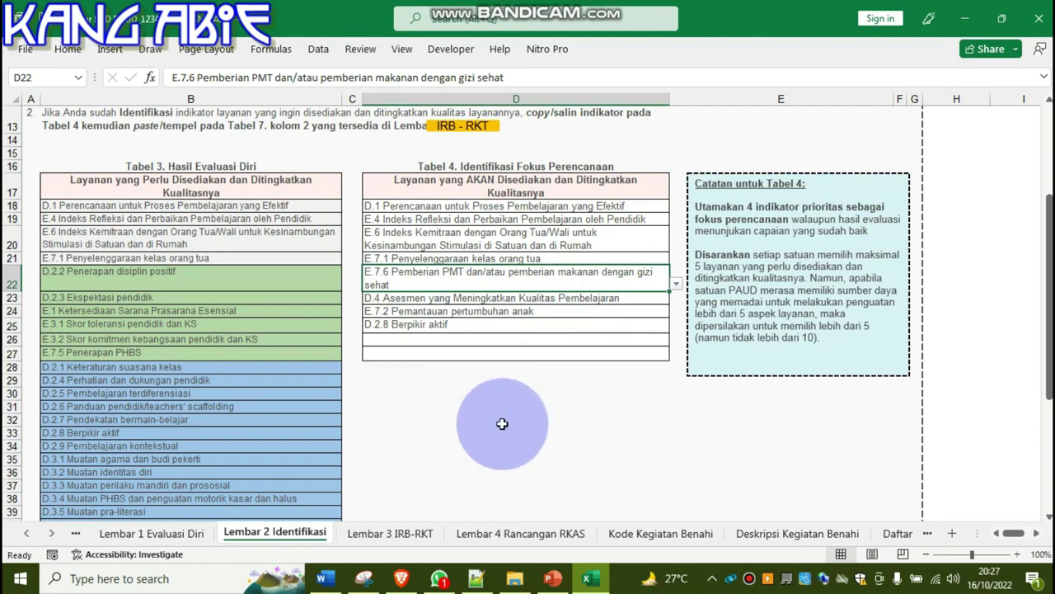
left_click(544, 391)
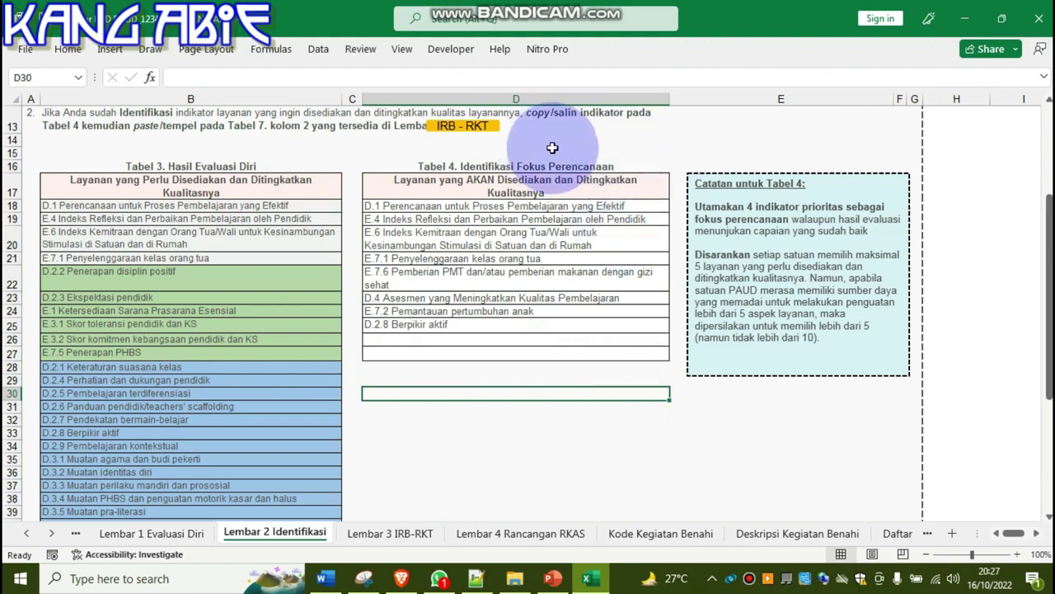
scroll(552, 148, "up", 5)
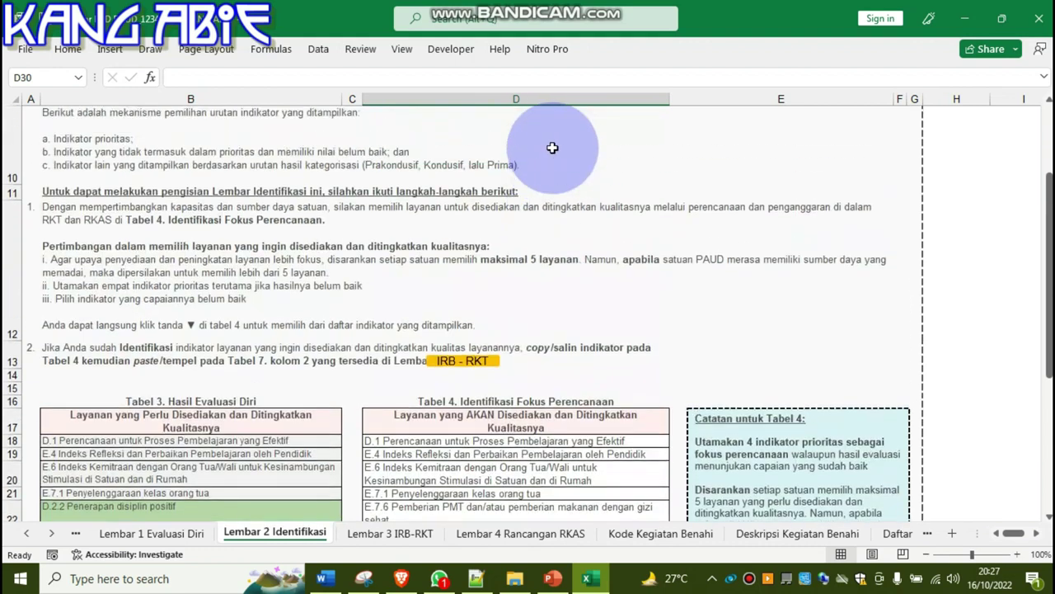
scroll(552, 147, "down", 6)
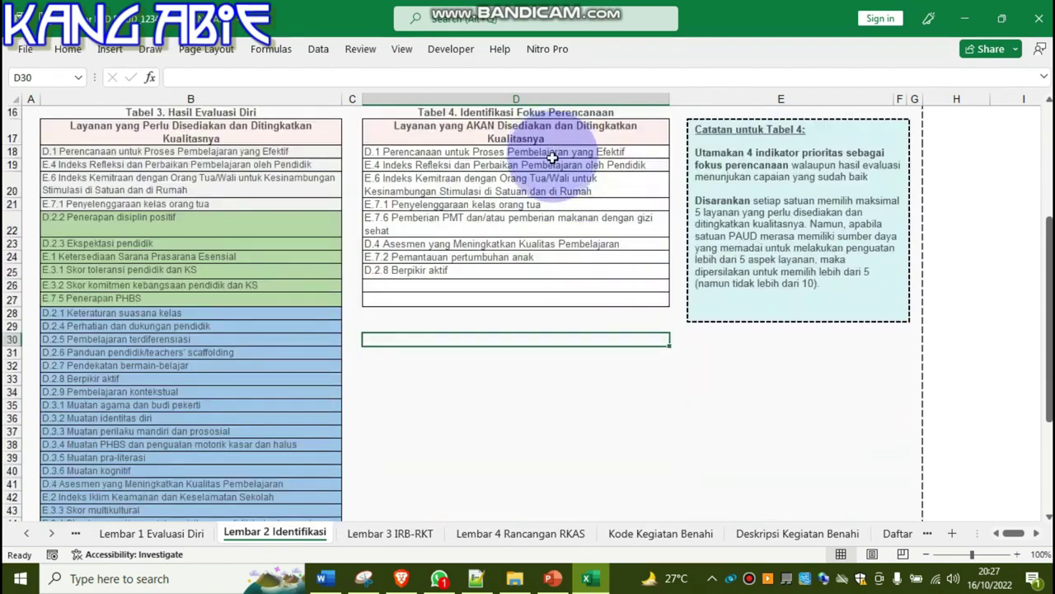
left_click(456, 326)
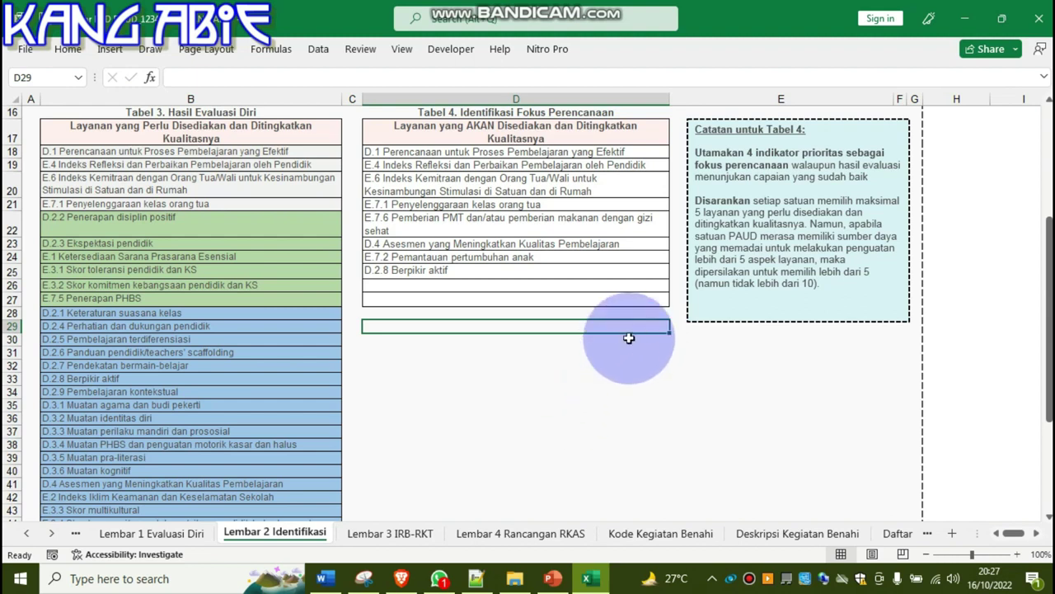
Open Lembar 3 IRB-RKT and examine the columns of row 1 in Tabel 7.
left_click(388, 536)
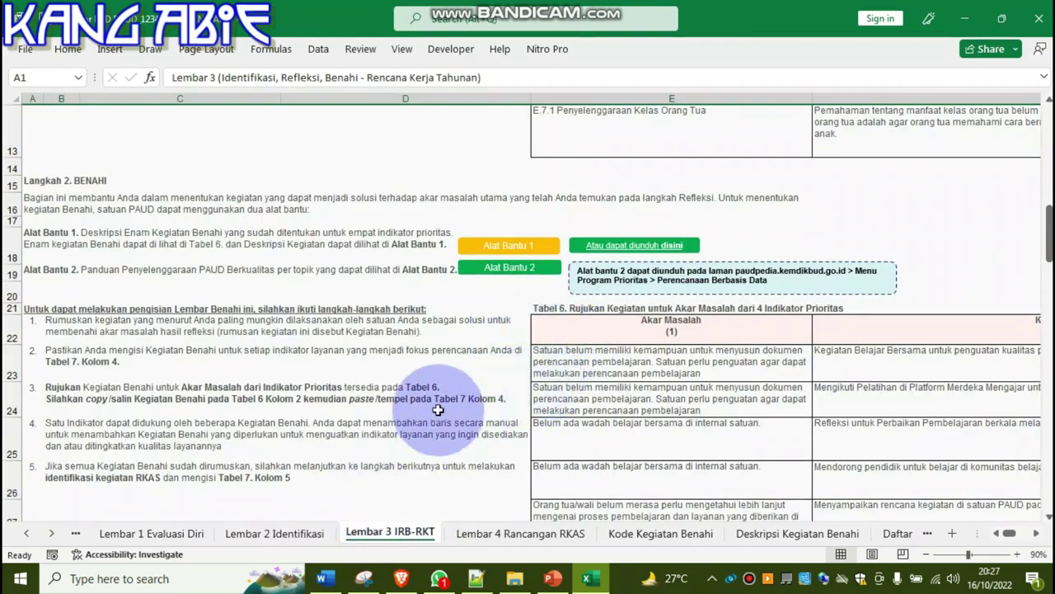
scroll(438, 409, "down", 4)
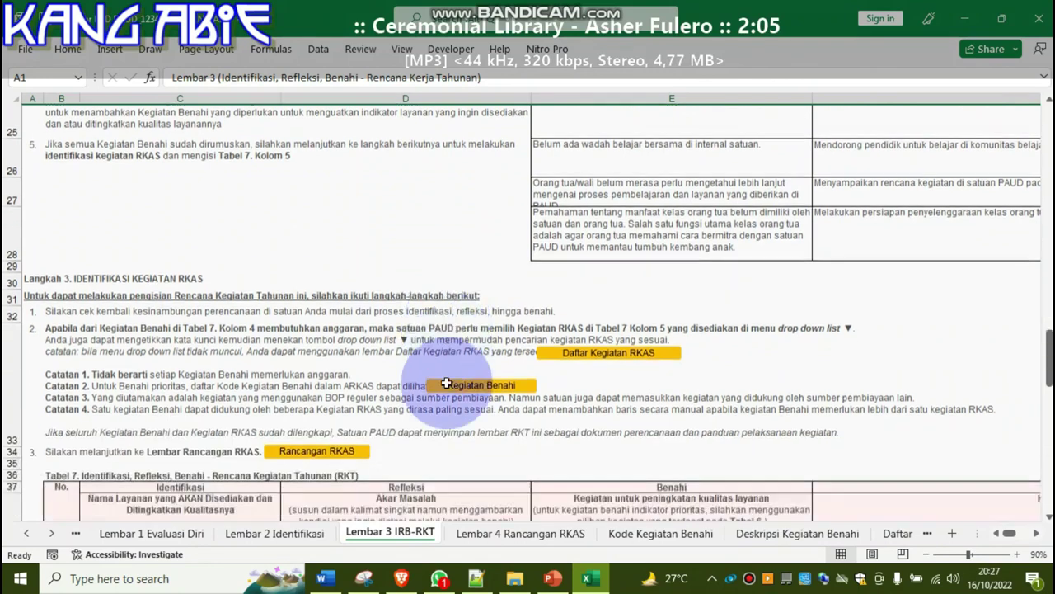
scroll(446, 383, "down", 3)
left_click(484, 245)
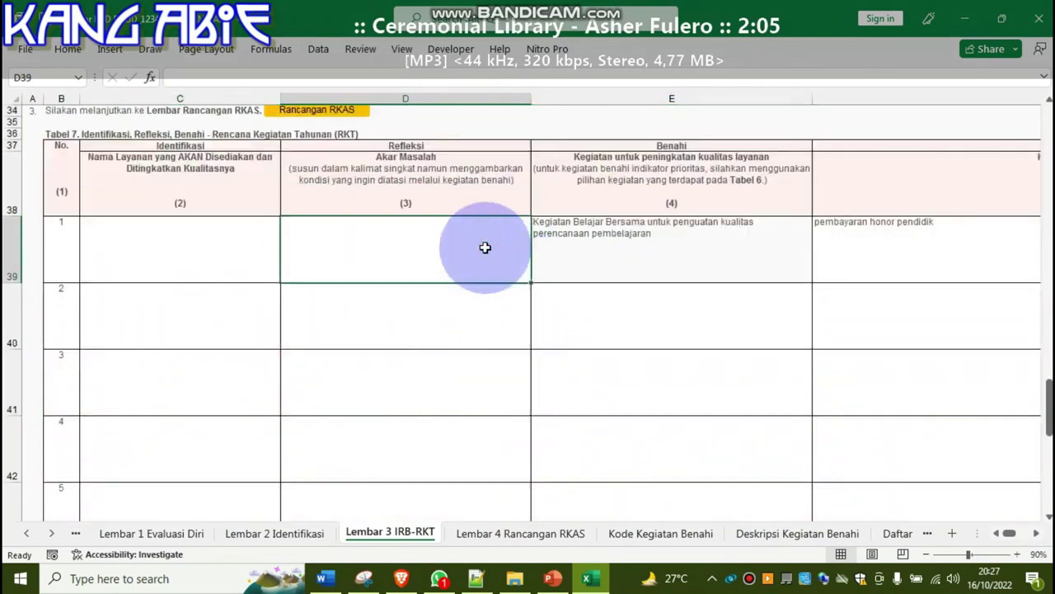
left_click(193, 240)
left_click(366, 239)
left_click(726, 244)
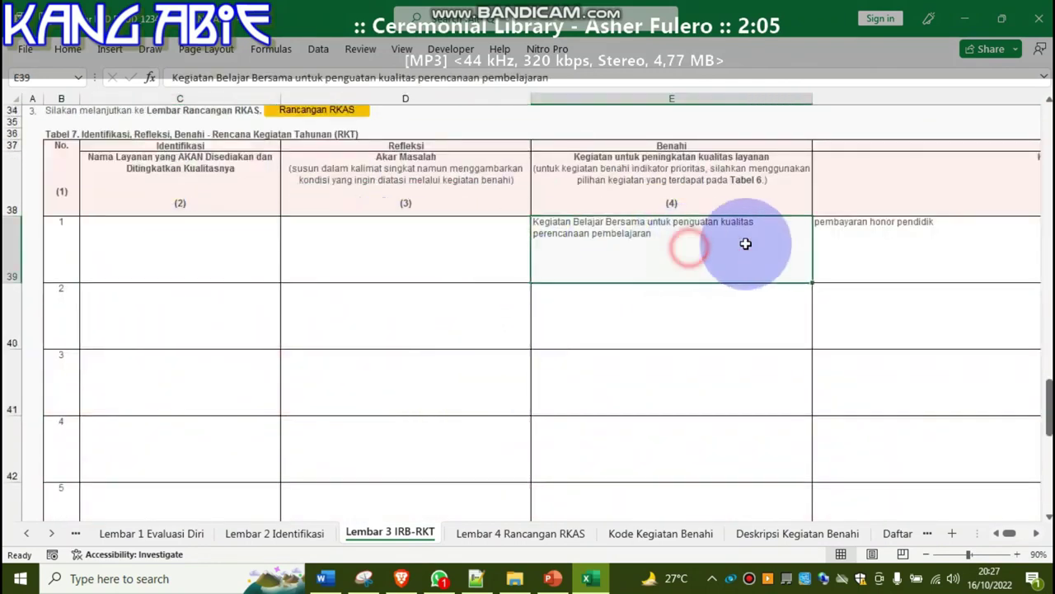
left_click(930, 252)
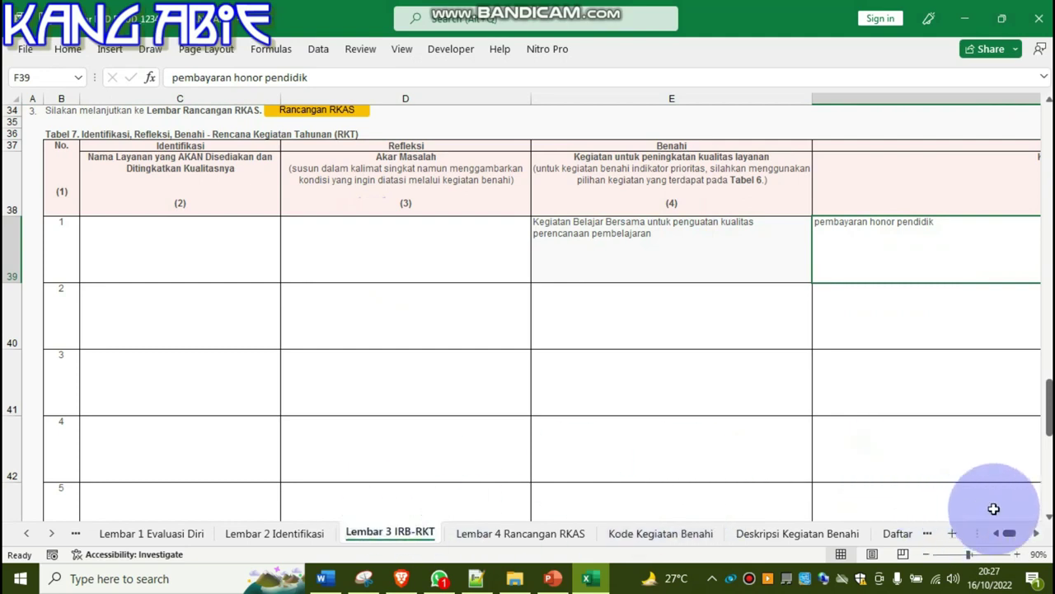
Inspect the Kegiatan RKAS column of Tabel 7 and check the activity choices for row 1.
left_click(1036, 534)
left_click(1036, 533)
left_click(1037, 533)
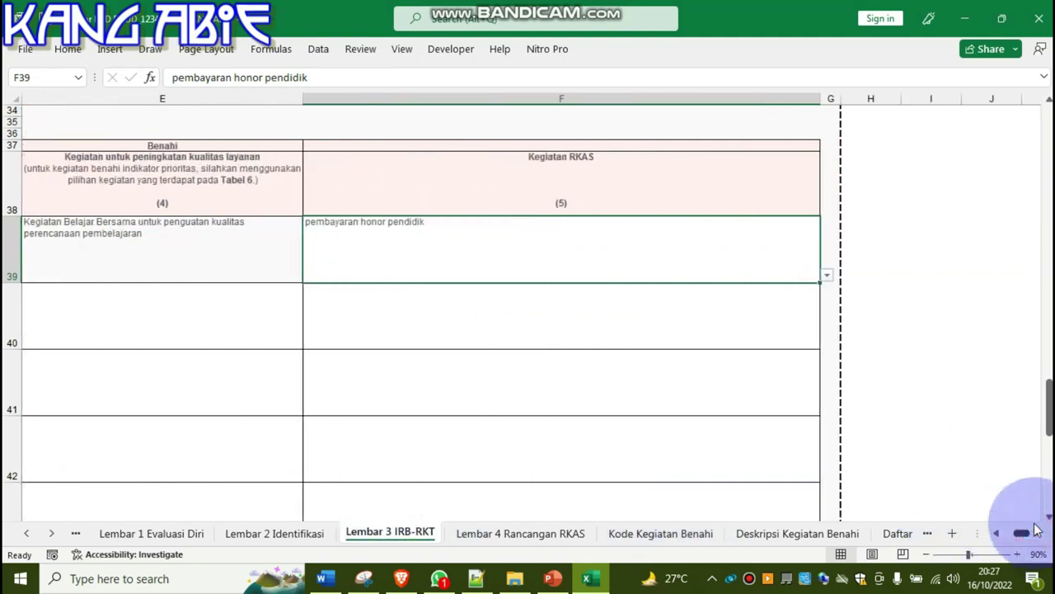
left_click(832, 276)
left_click(497, 256)
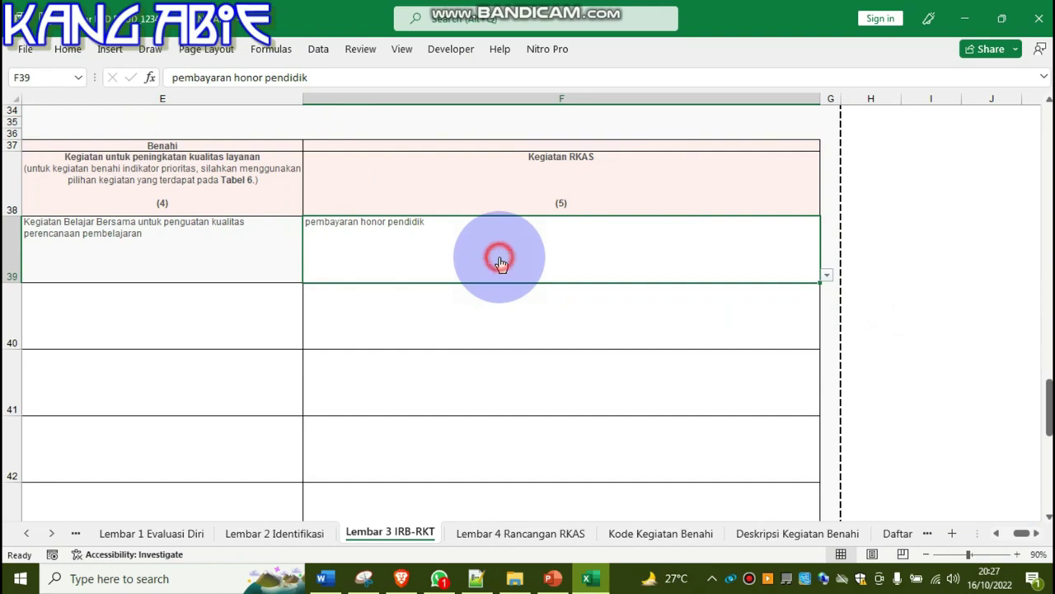
left_click(827, 274)
left_click(827, 275)
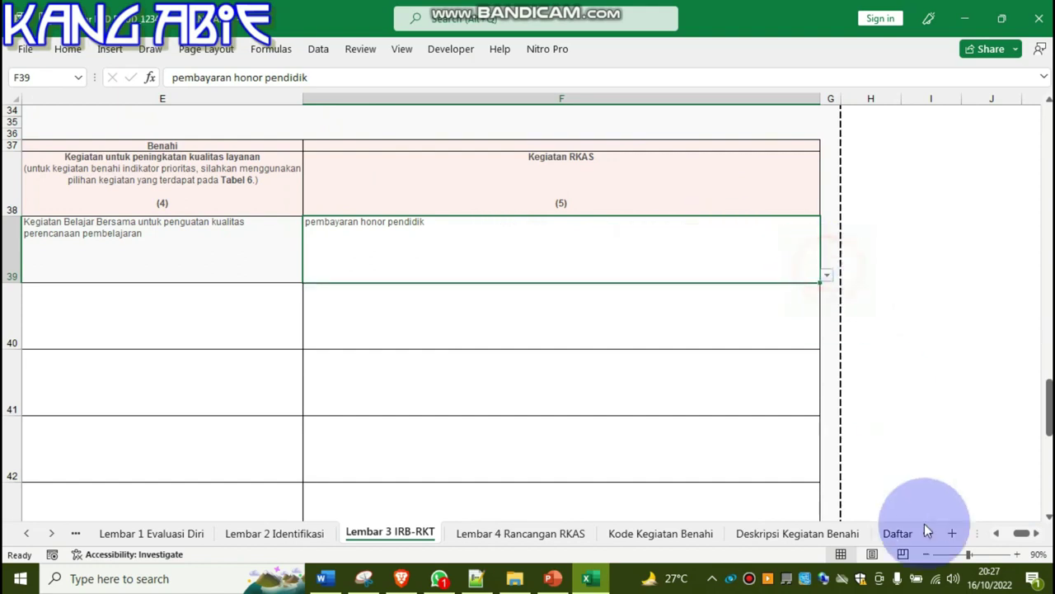
Review the Identifikasi, Refleksi and Benahi columns of Tabel 7 for the first two rows.
left_click(996, 534)
left_click(996, 535)
left_click(996, 534)
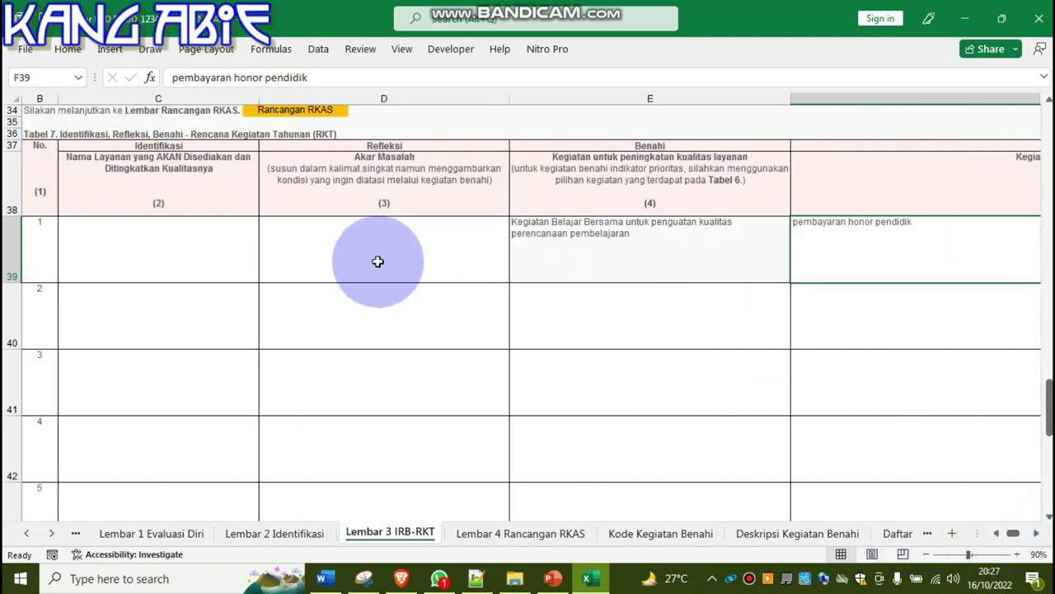
left_click(360, 248)
left_click(357, 304)
left_click(169, 214)
left_click(401, 252)
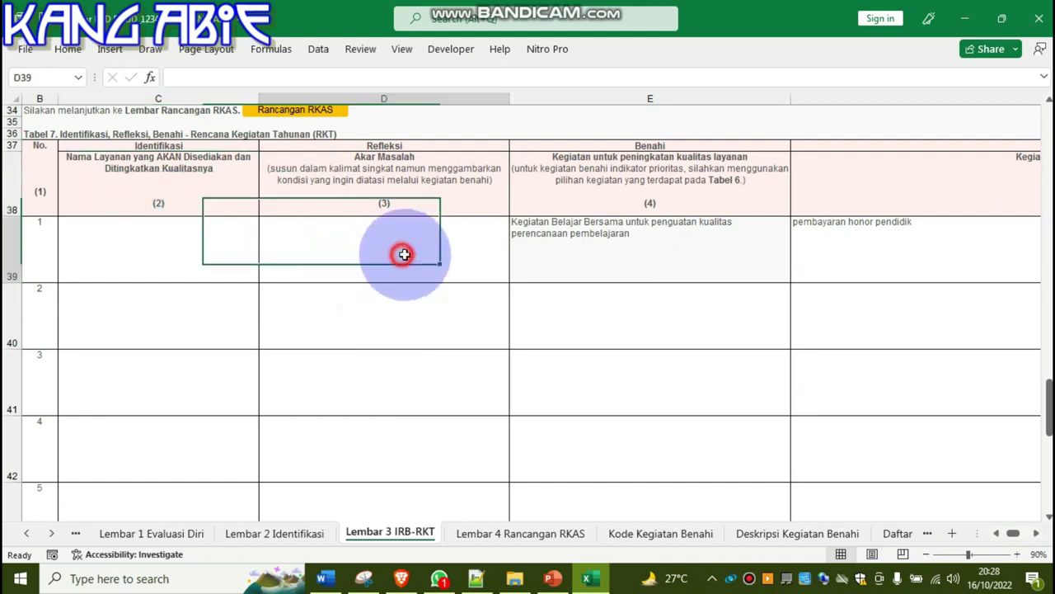
left_click(652, 264)
left_click(372, 249)
left_click(189, 240)
left_click(419, 287)
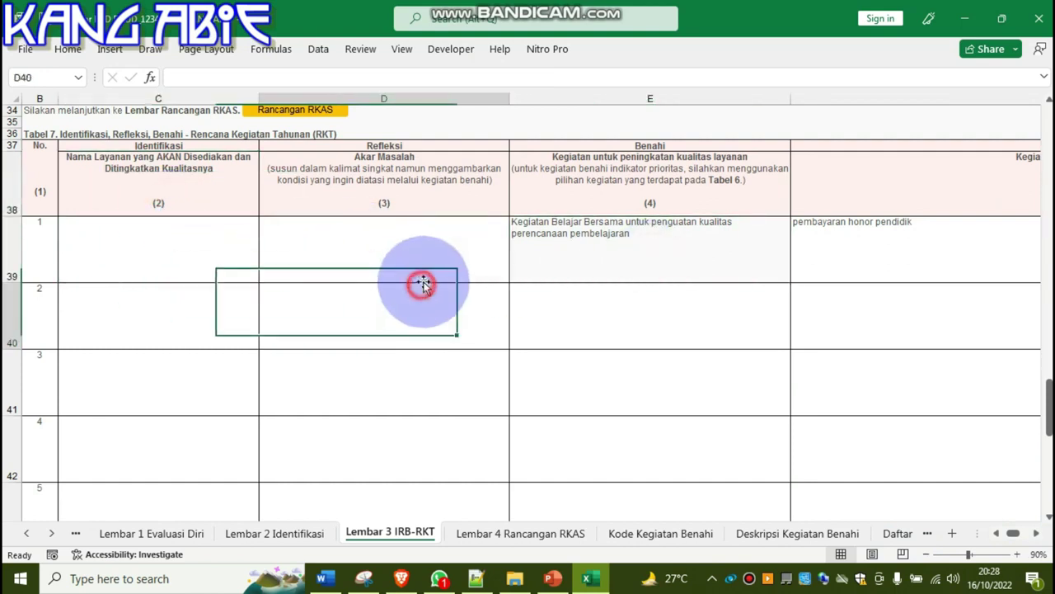
left_click(512, 247)
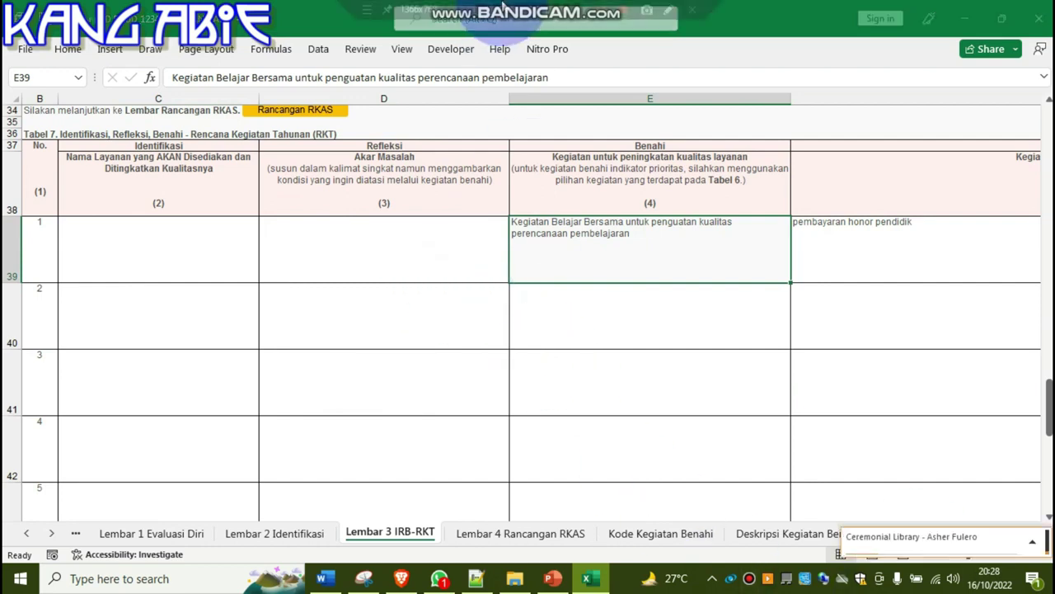
mouse_move(503, 8)
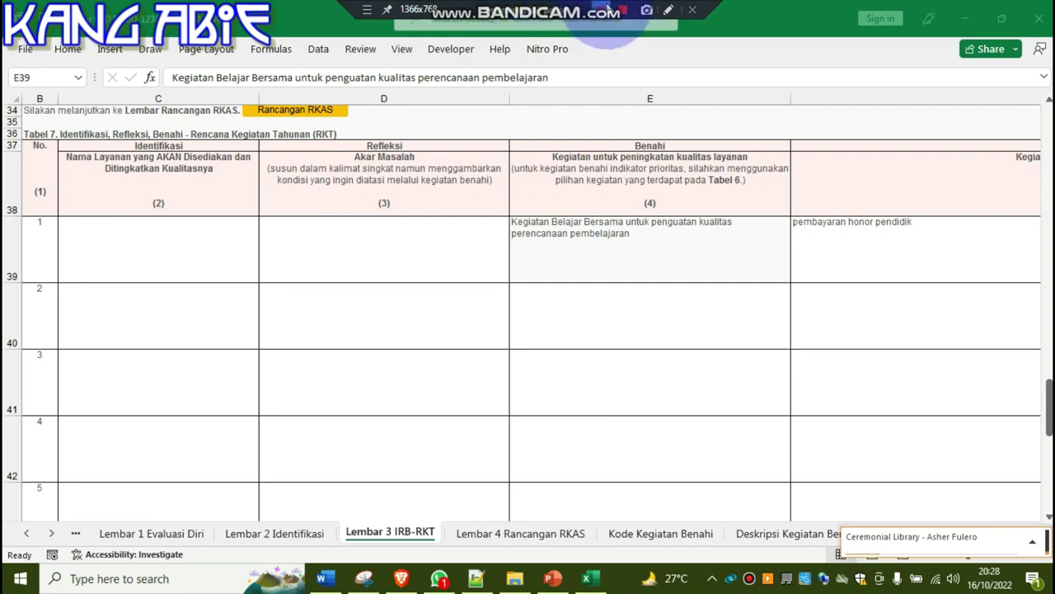